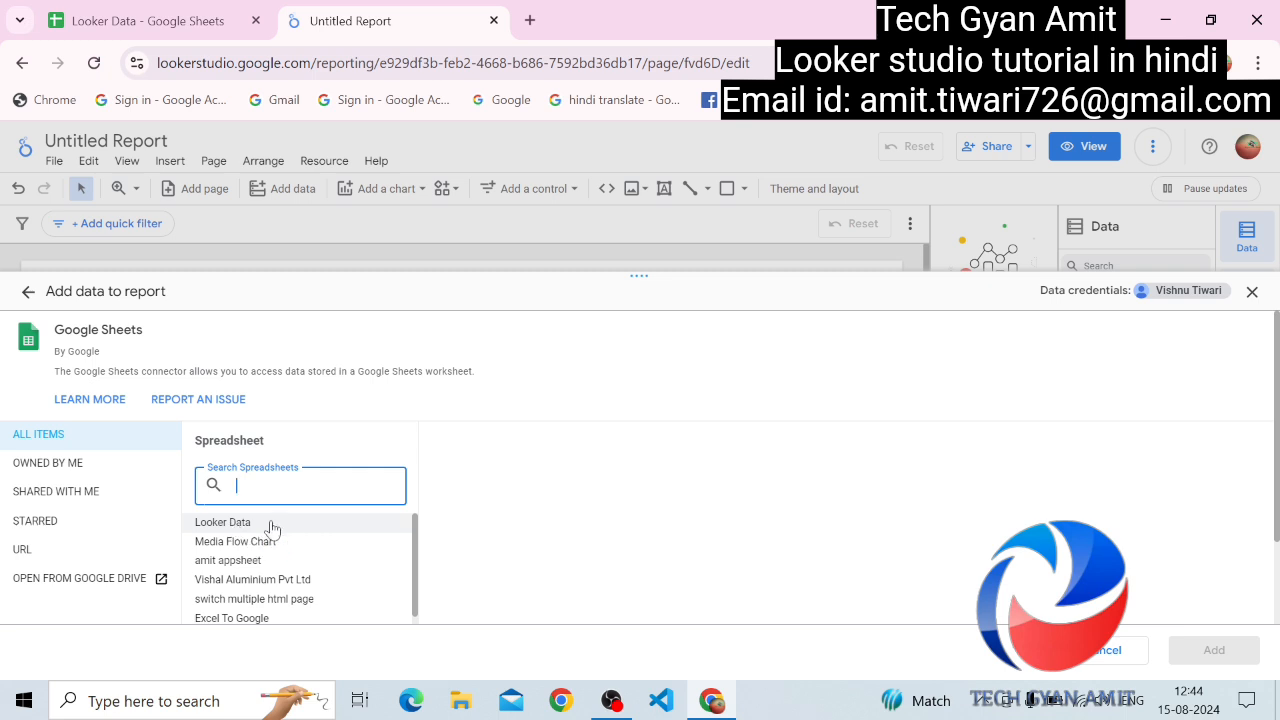
Choose the Looker Data spreadsheet with its Data worksheet as the source, and review that sheet's columns in Google Sheets
{"action": "left_click", "coordinate": [230, 528]}
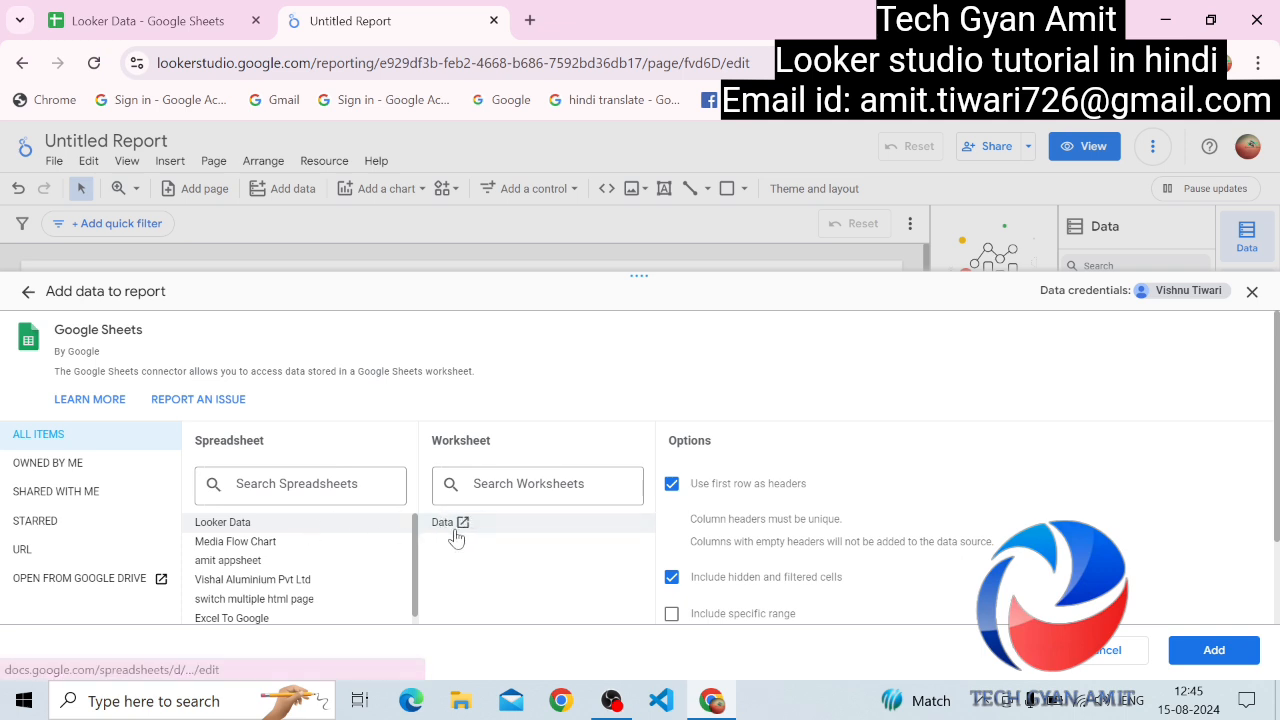
{"action": "left_click", "coordinate": [68, 32]}
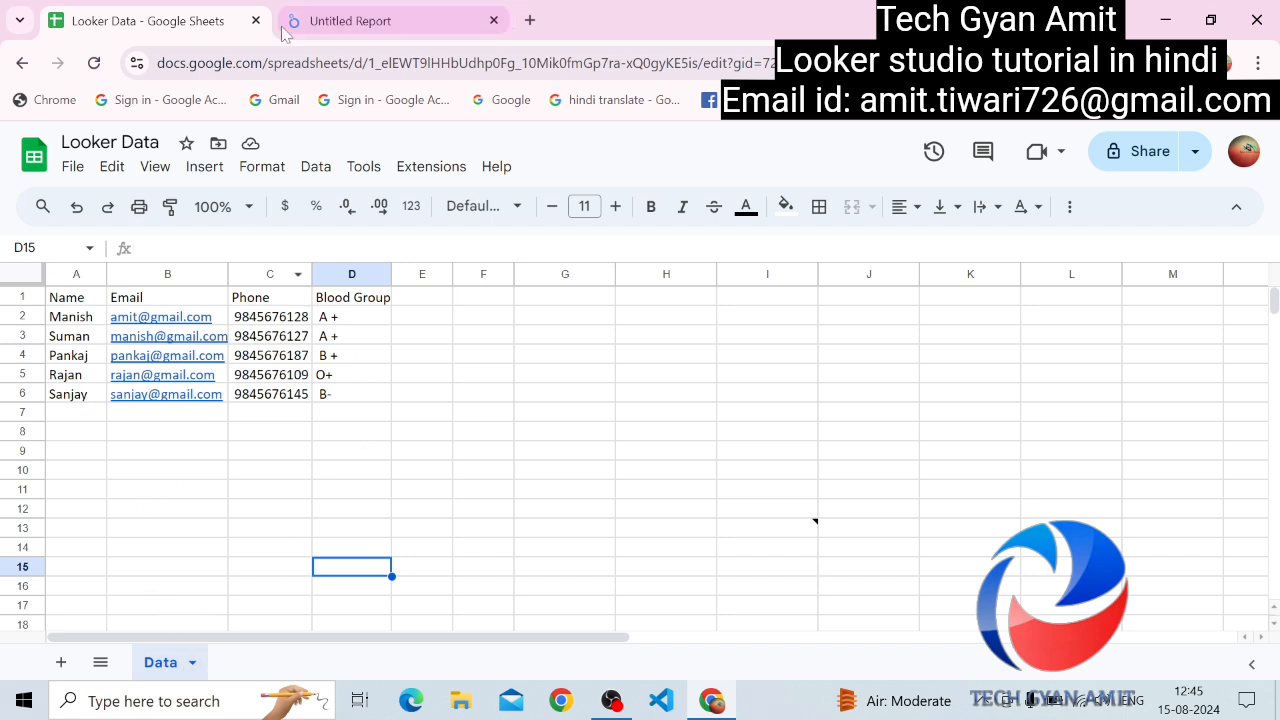
{"action": "left_click", "coordinate": [340, 35]}
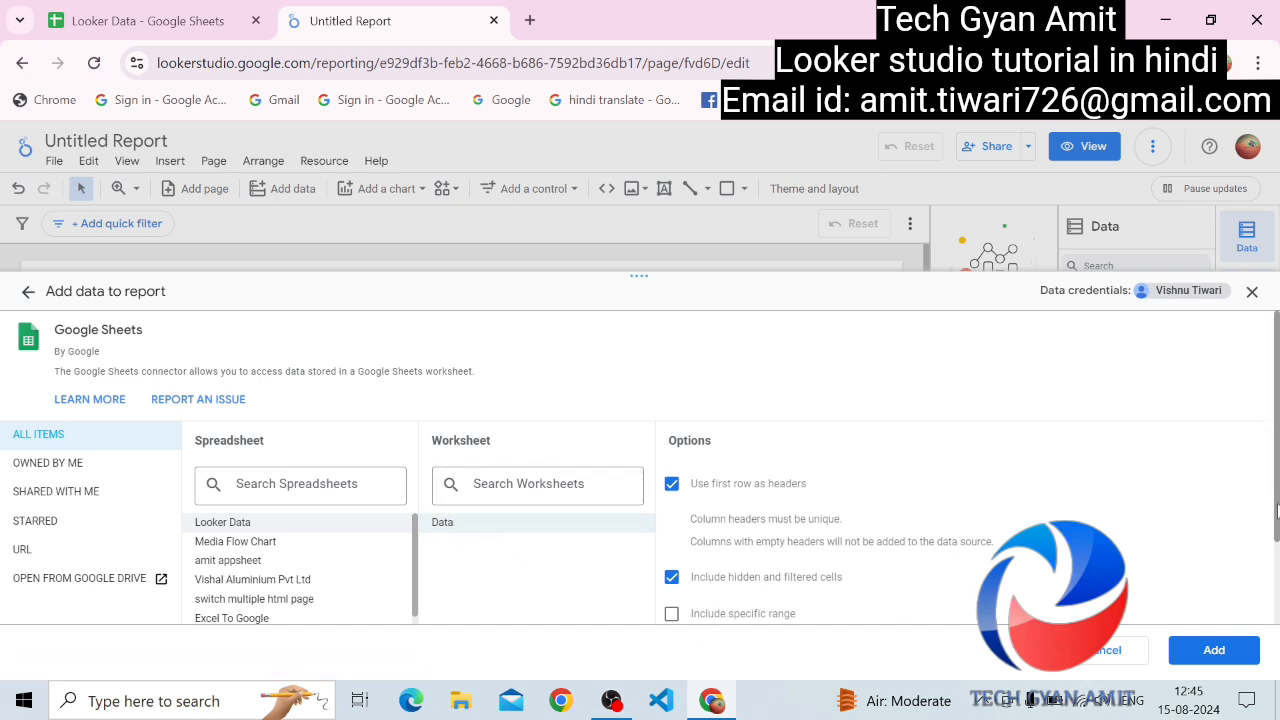
Try limiting the import to the specific range A1:D, checking the columns in the source sheet
{"action": "left_click_drag", "start_coordinate": [1277, 512], "coordinate": [1277, 603]}
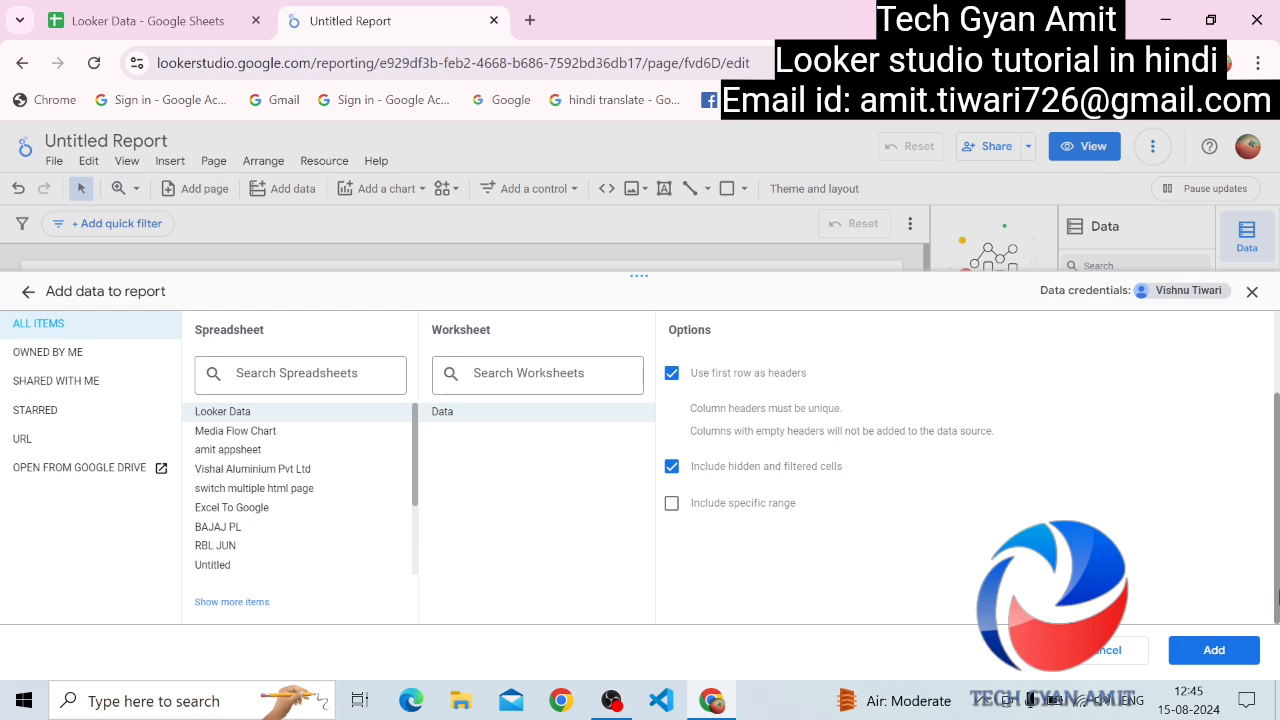
{"action": "left_click", "coordinate": [673, 506]}
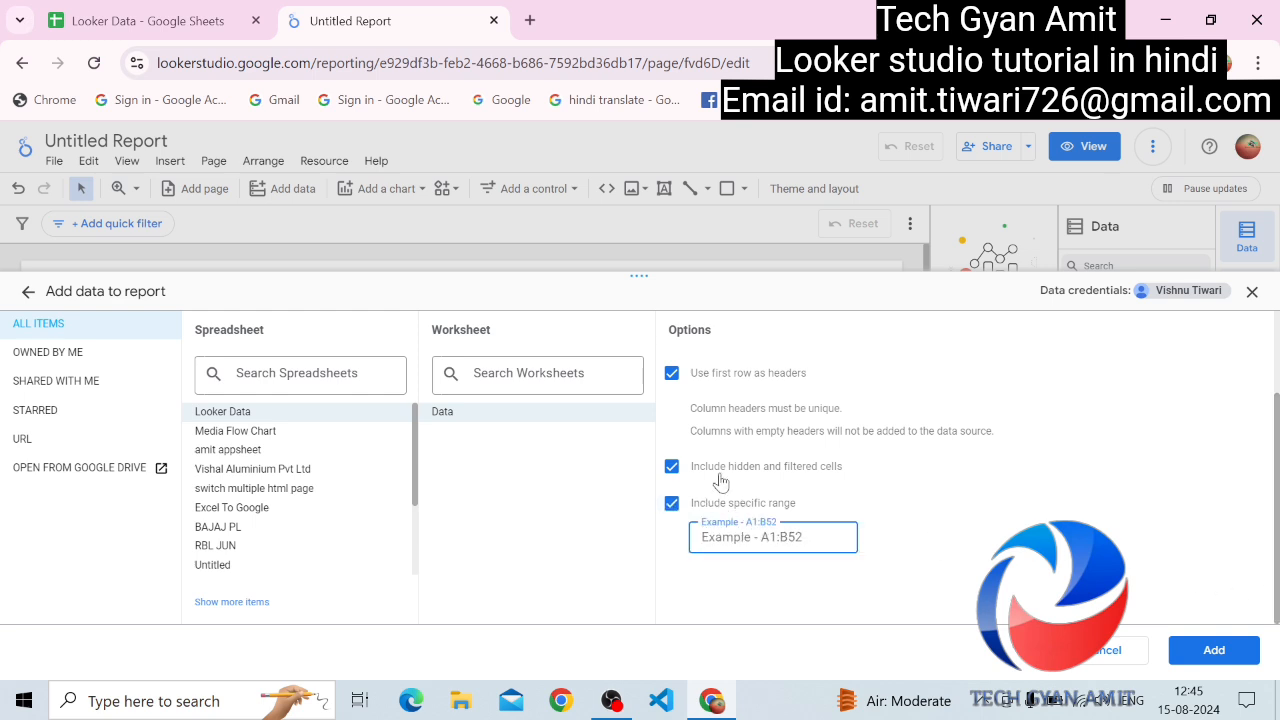
{"action": "left_click", "coordinate": [153, 24]}
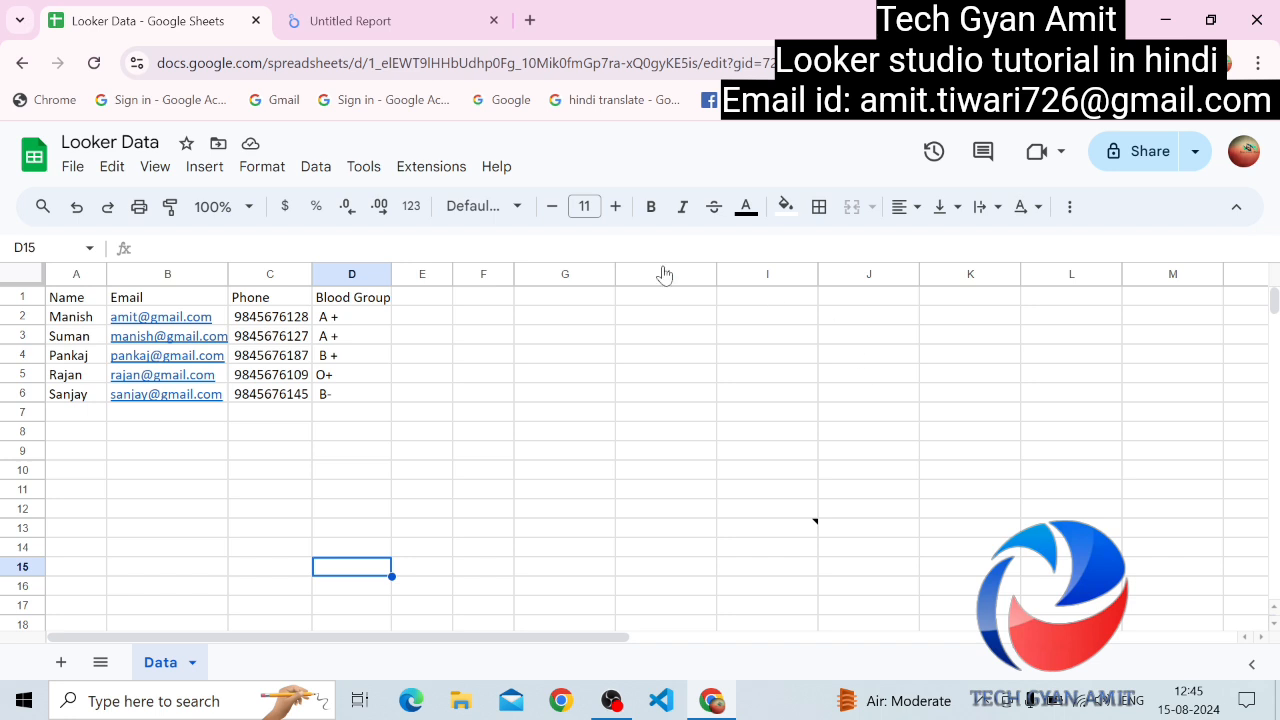
{"action": "left_click", "coordinate": [391, 8]}
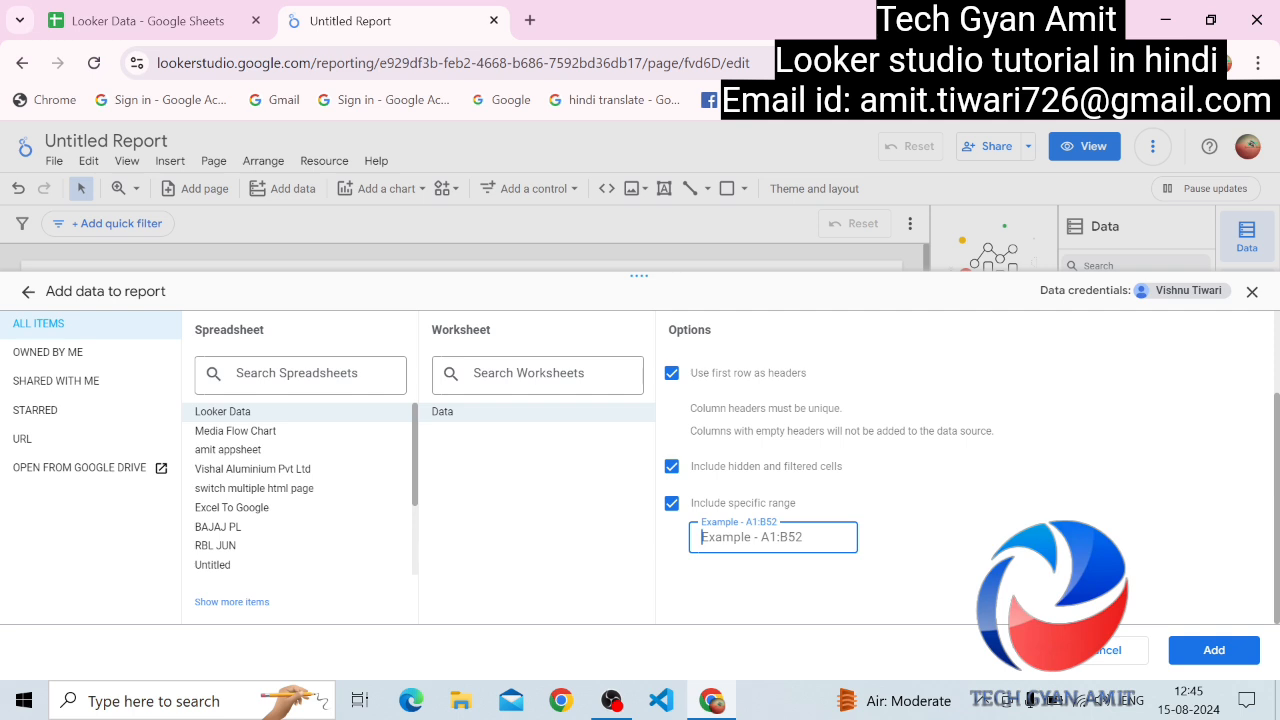
{"action": "type", "text": "A1:D"}
{"action": "left_click", "coordinate": [155, 22]}
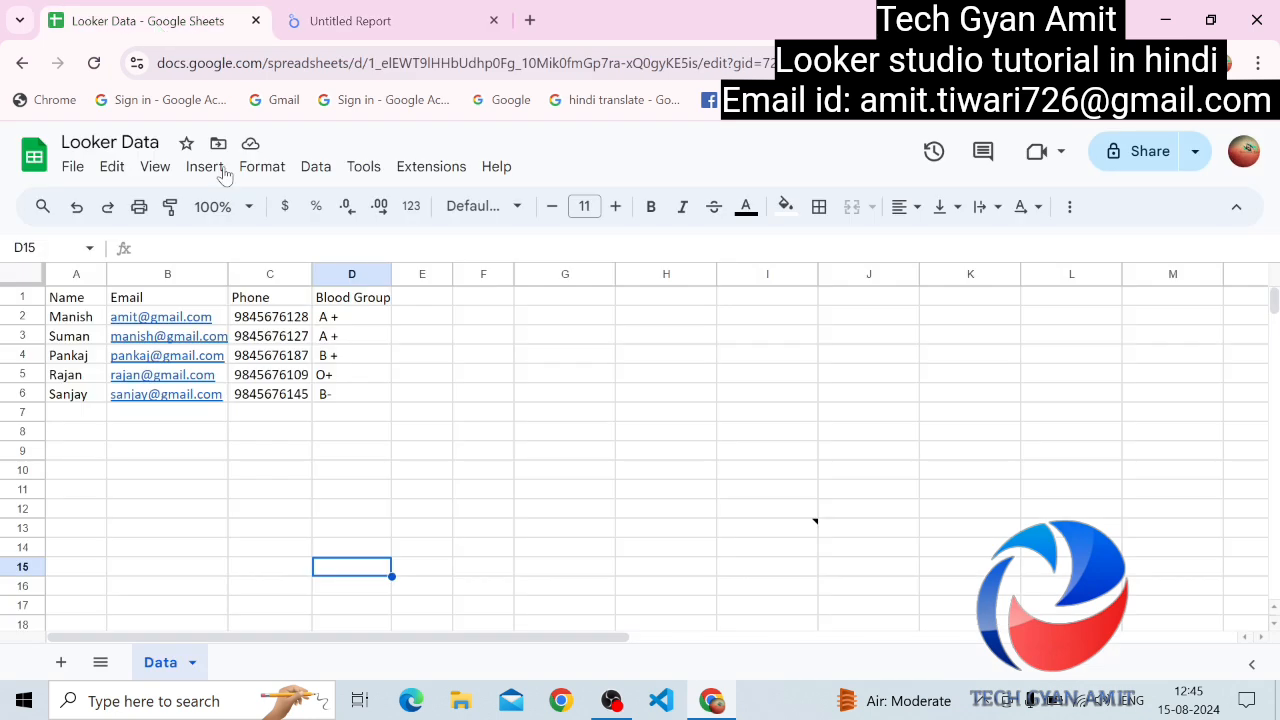
{"action": "left_click", "coordinate": [418, 301]}
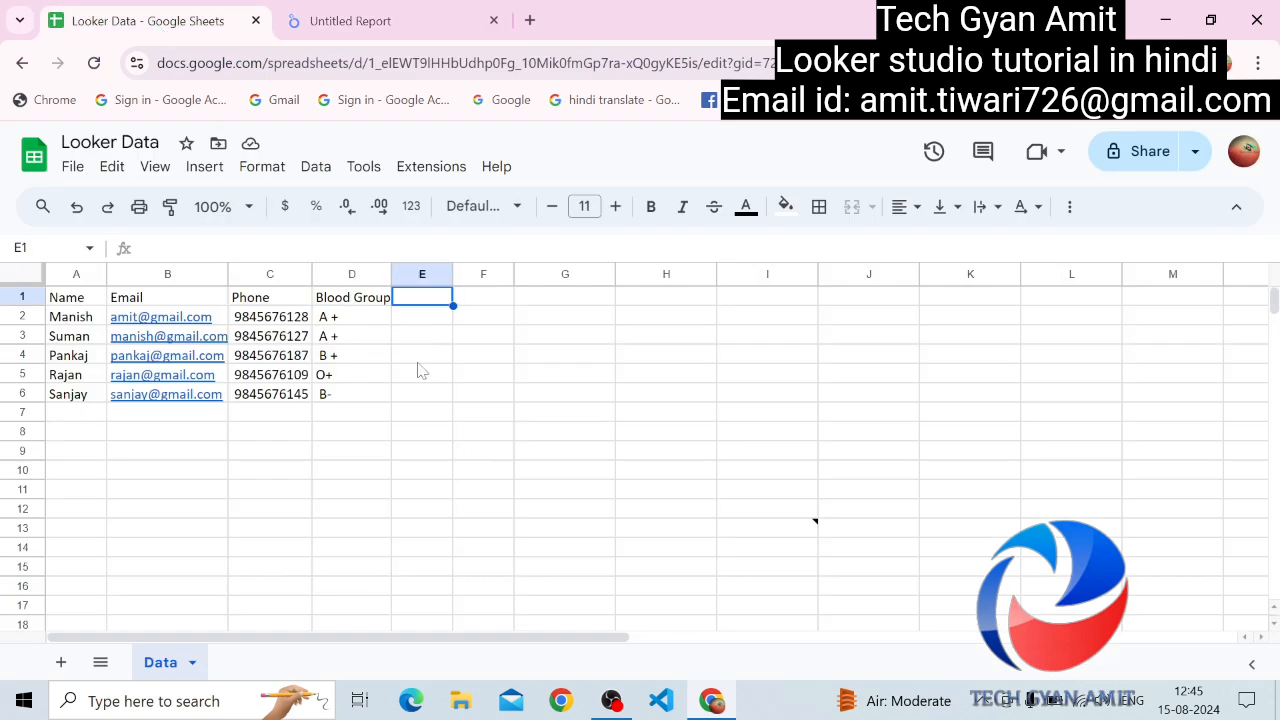
{"action": "left_click", "coordinate": [343, 24]}
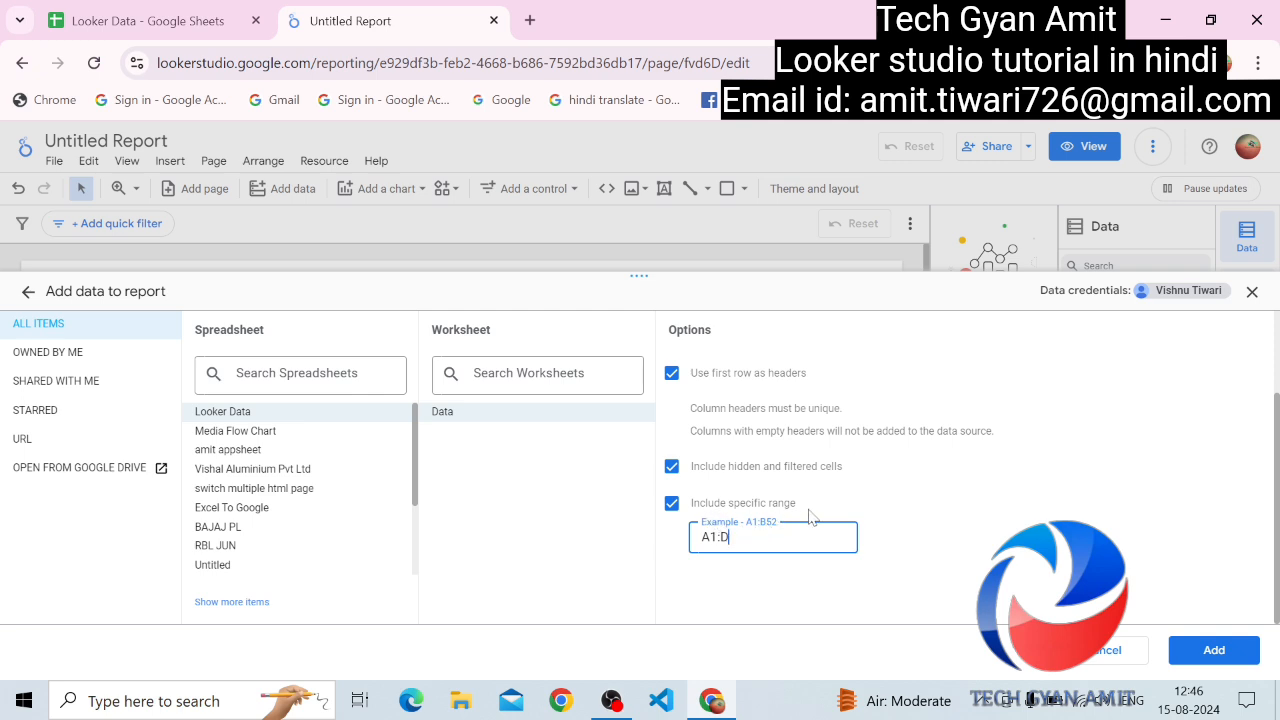
{"action": "left_click", "coordinate": [672, 504]}
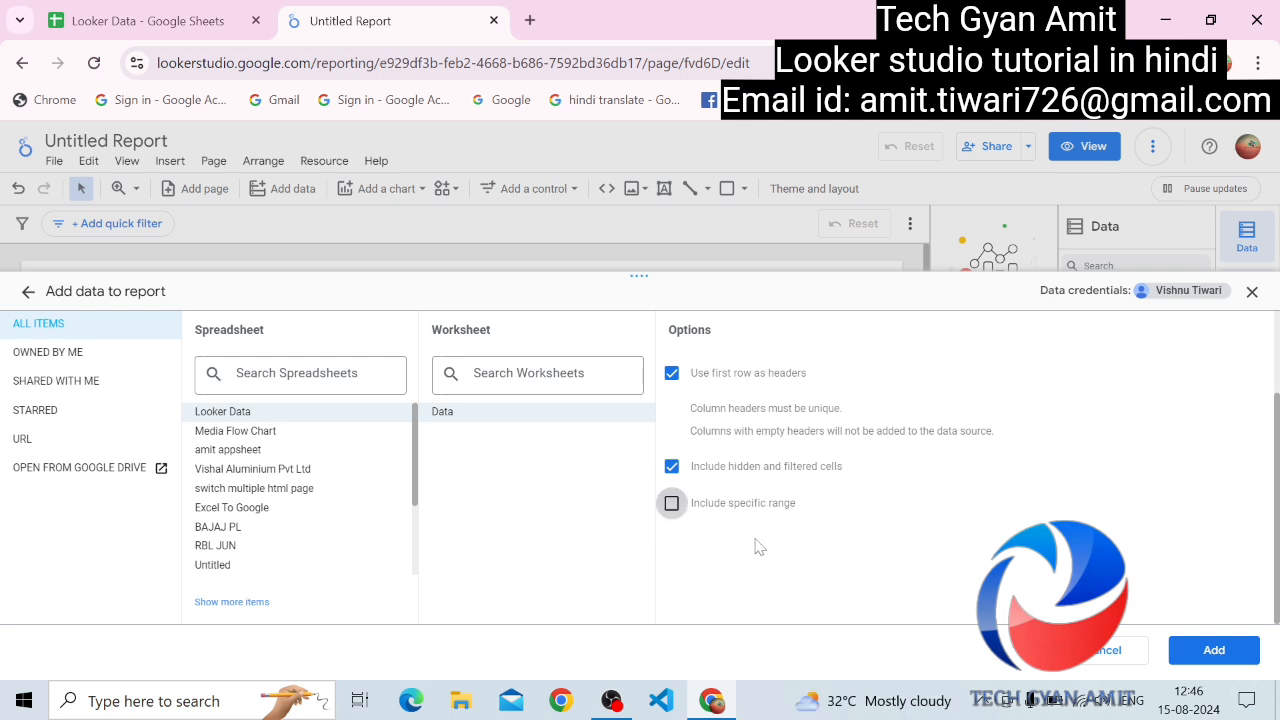
Add the Looker Data worksheet to the report as a data source and accept the data-sharing notice
{"action": "left_click", "coordinate": [1216, 650]}
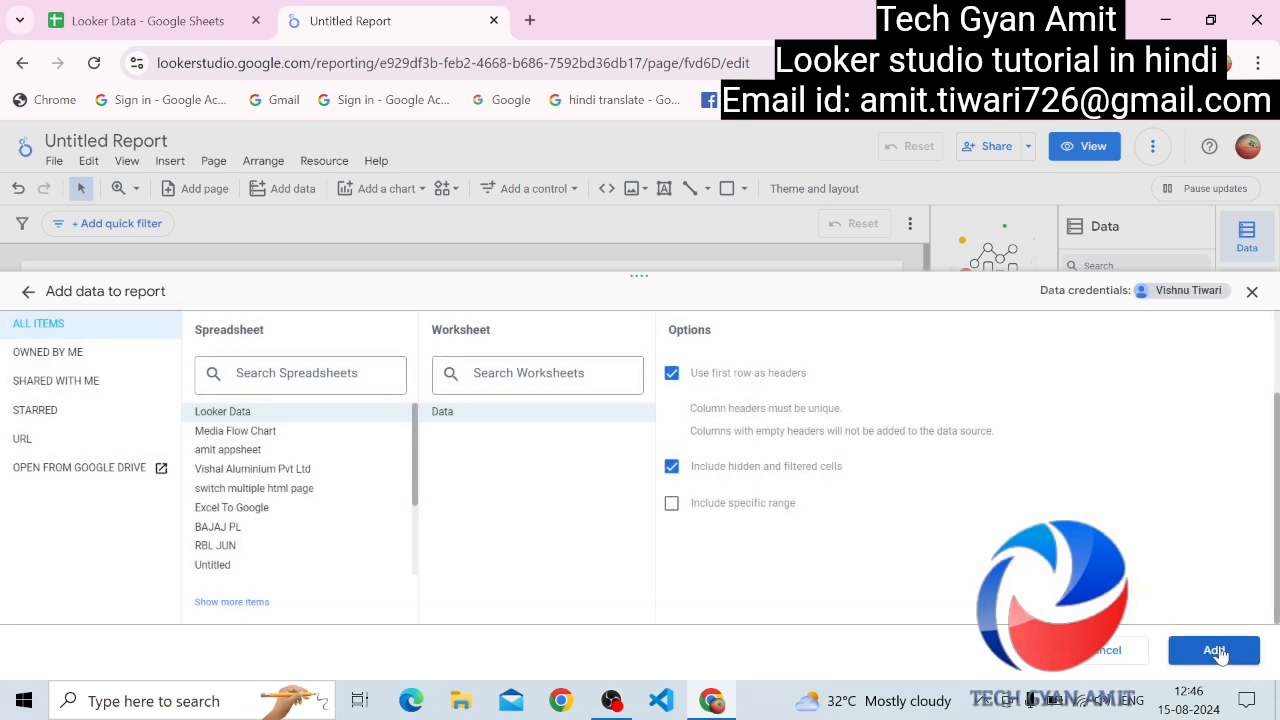
{"action": "left_click", "coordinate": [1215, 651]}
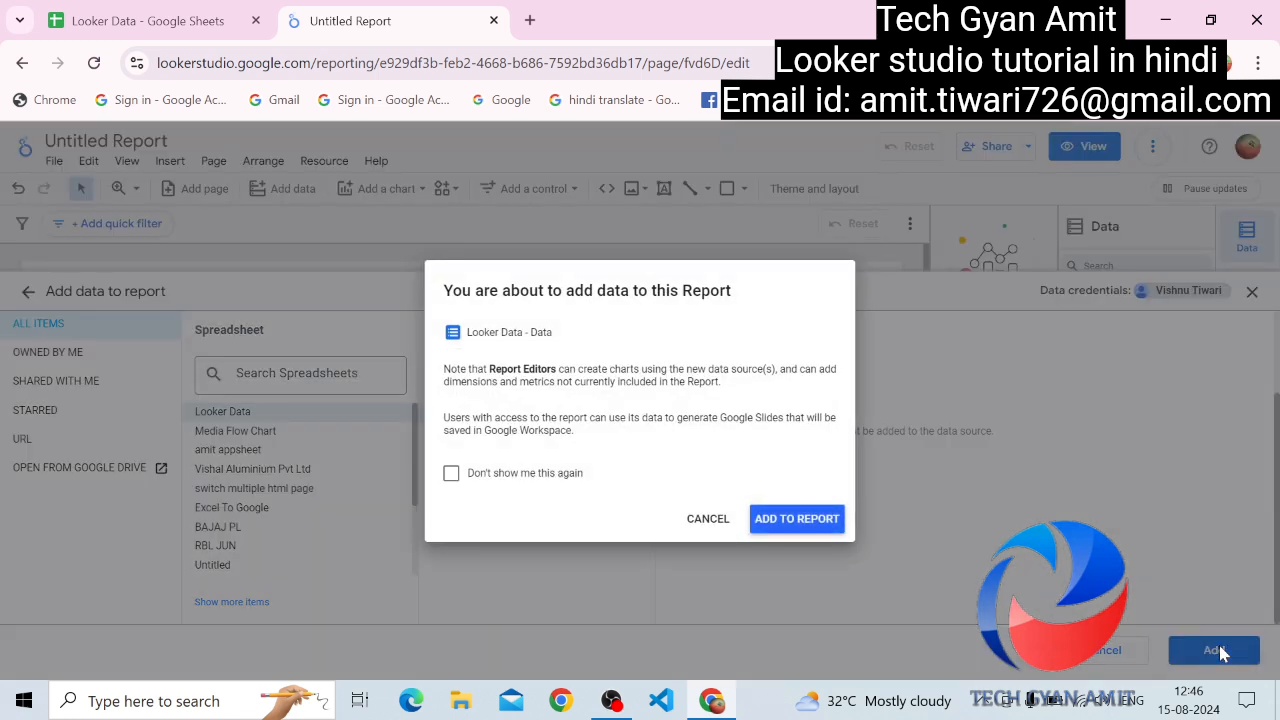
{"action": "left_click", "coordinate": [785, 536]}
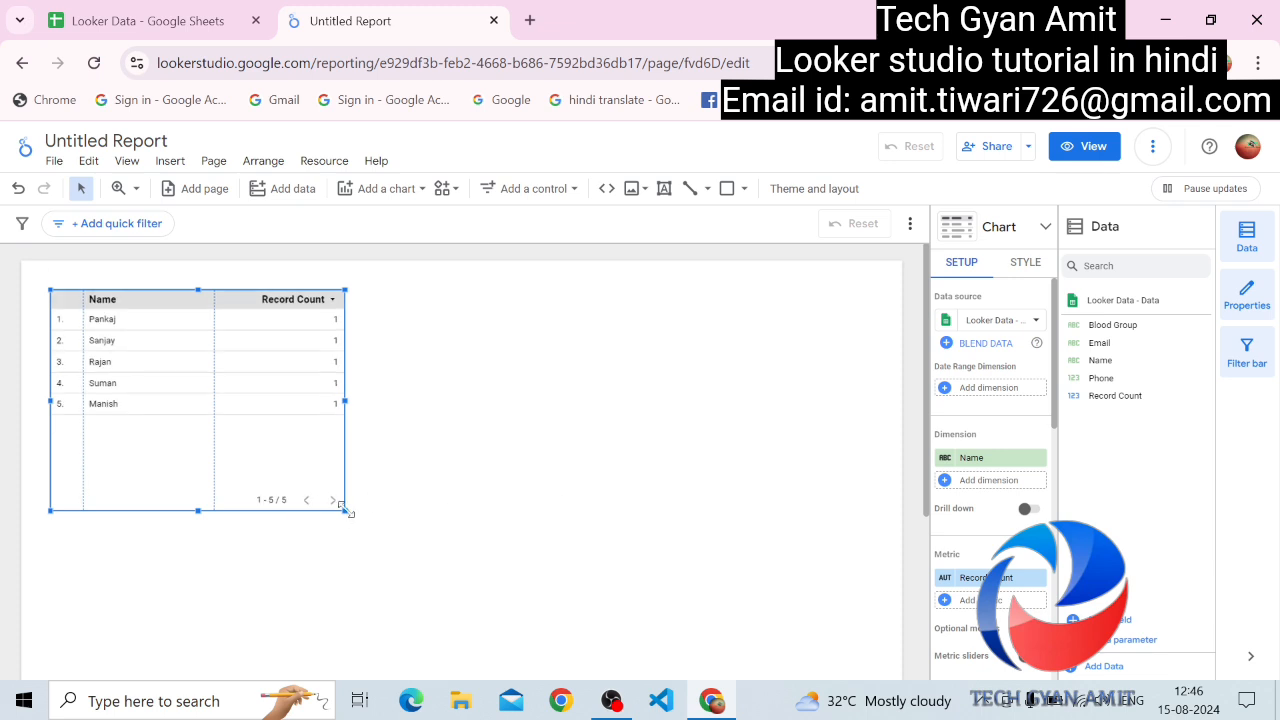
Enlarge the table to cover most of the page width and set the canvas zoom to 100%
{"action": "left_click_drag", "start_coordinate": [343, 508], "coordinate": [750, 553]}
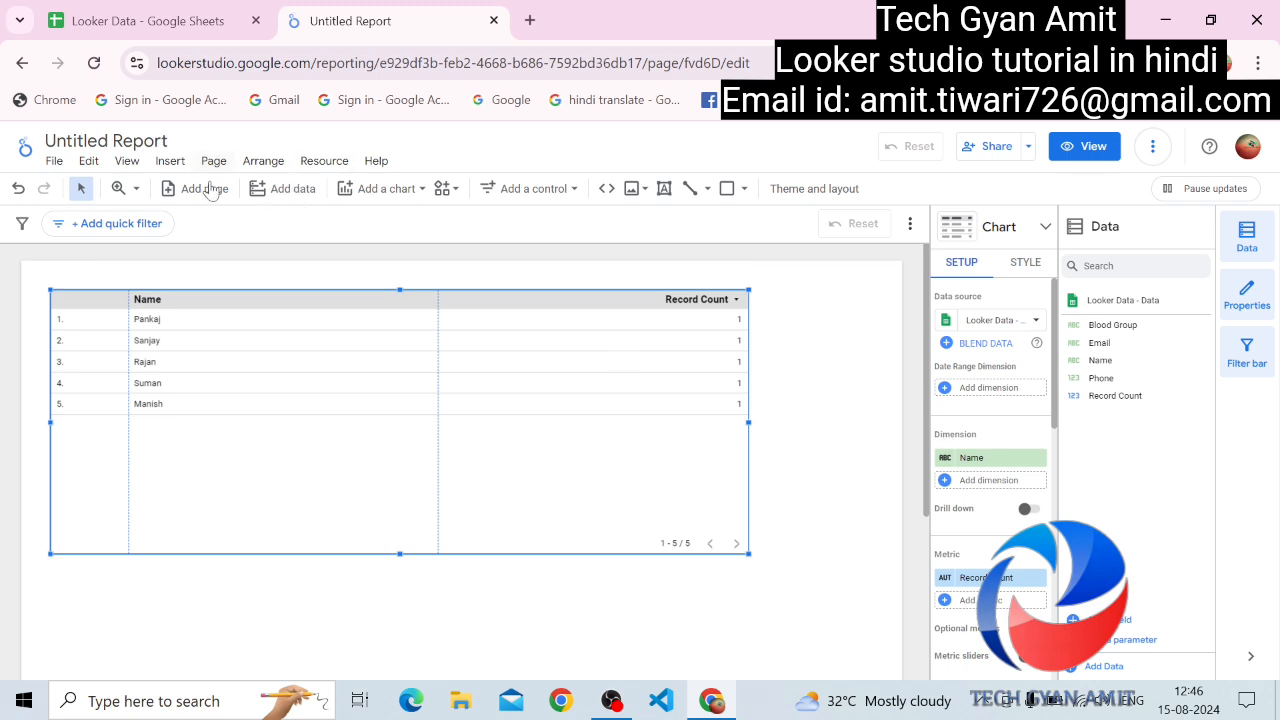
{"action": "left_click", "coordinate": [117, 193]}
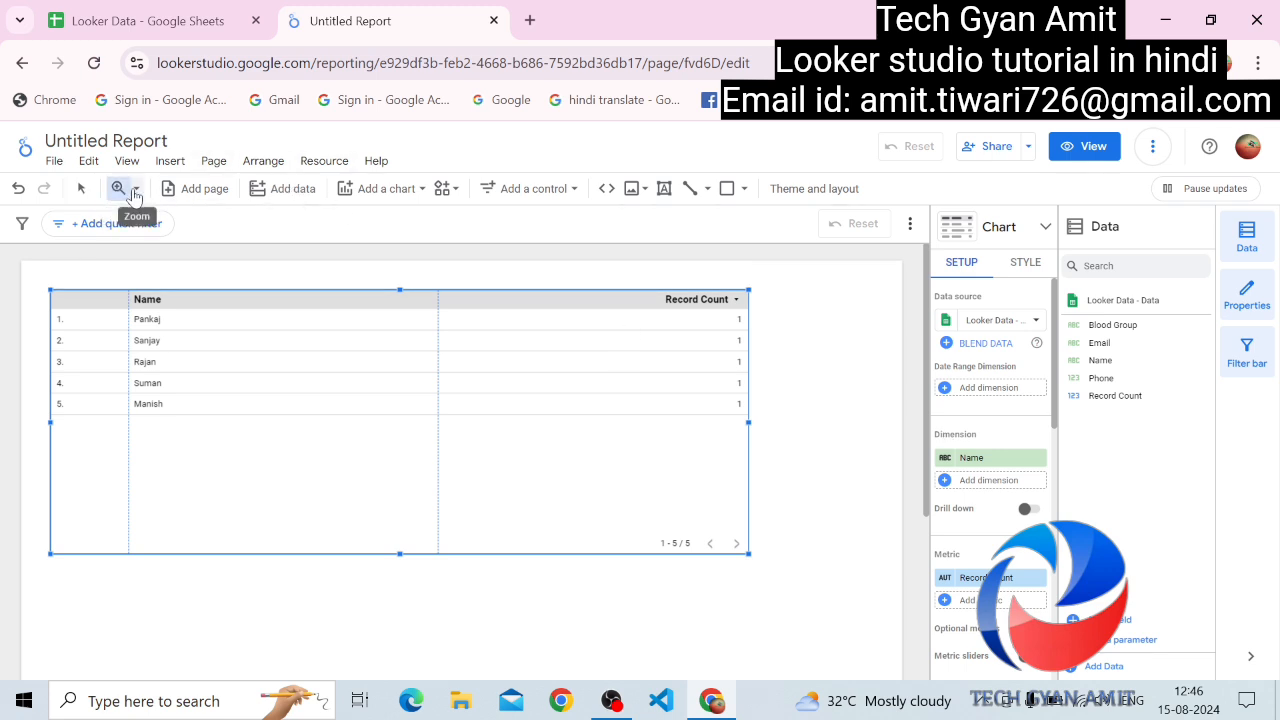
{"action": "left_click", "coordinate": [135, 191]}
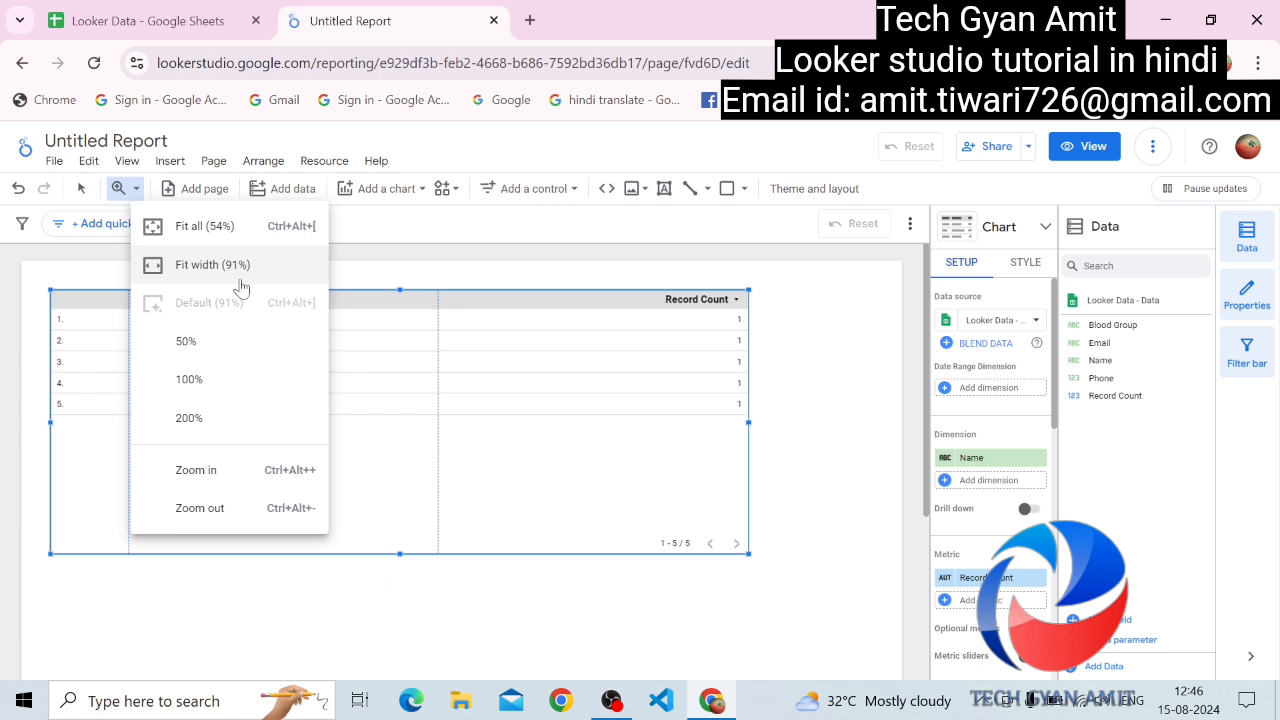
{"action": "left_click", "coordinate": [210, 392]}
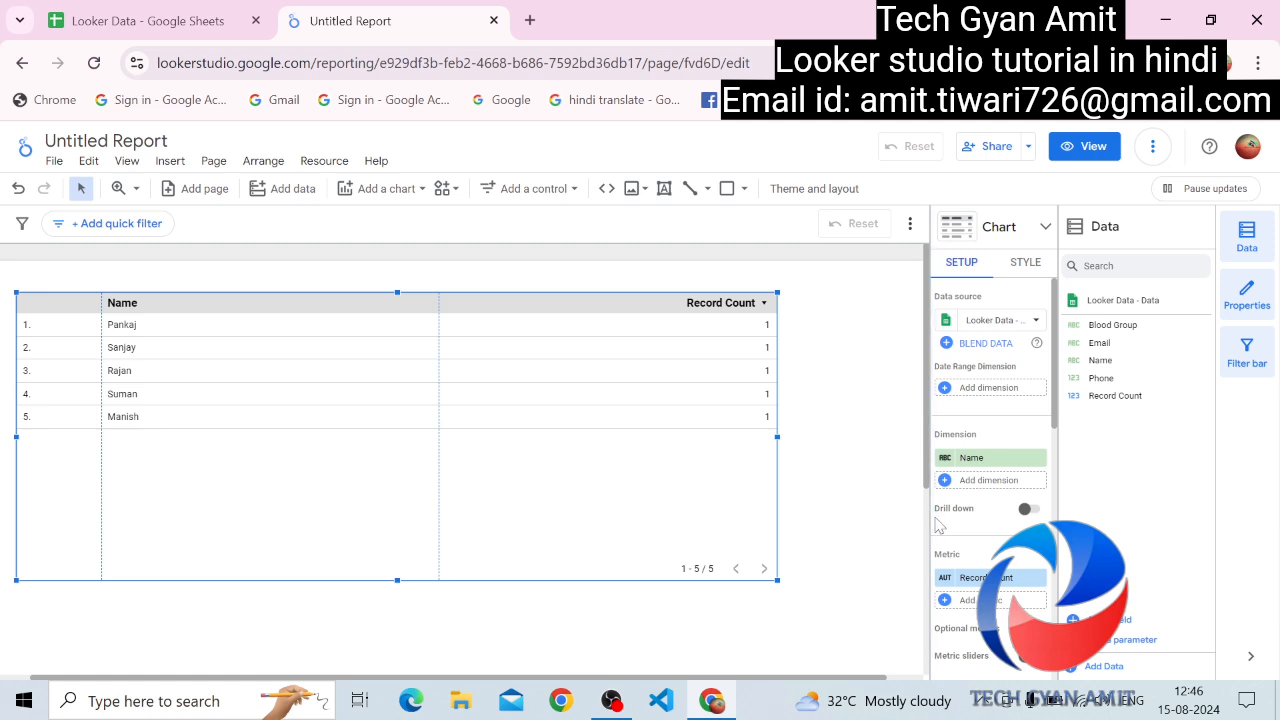
Widen the chart setup pane and add Email as the table's second dimension, after Name
{"action": "left_click_drag", "start_coordinate": [930, 521], "coordinate": [845, 530]}
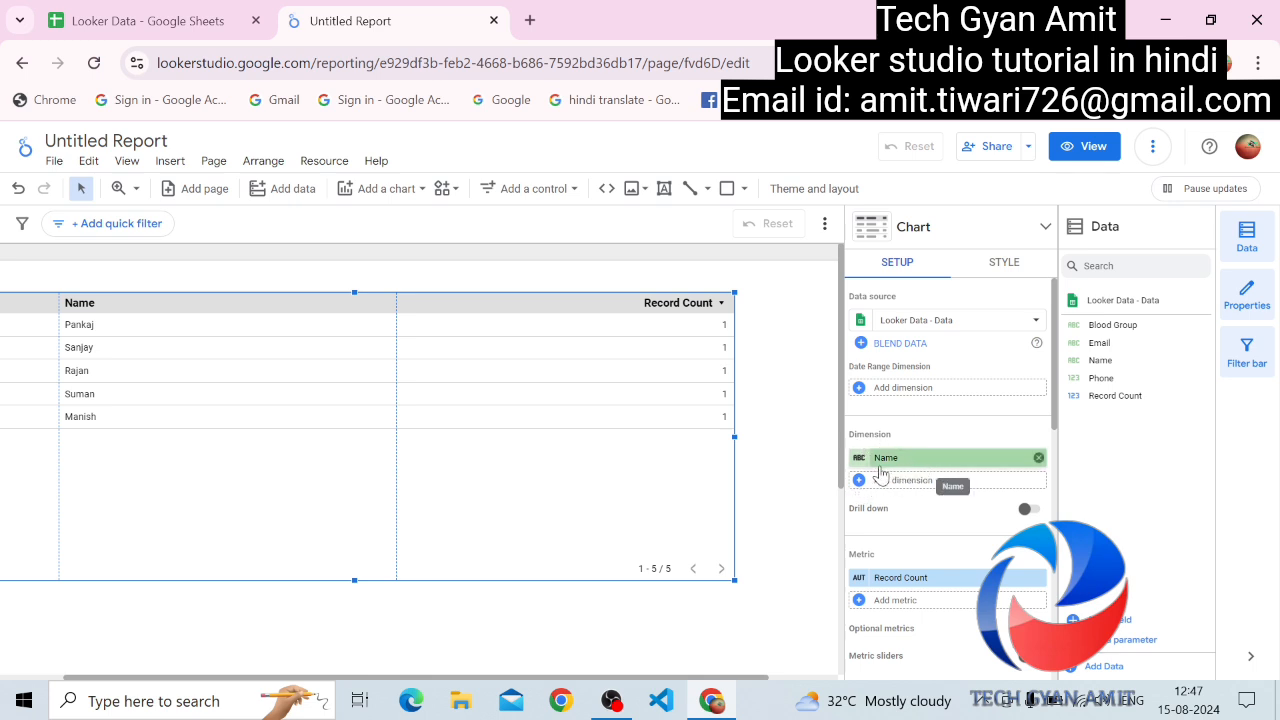
{"action": "left_click_drag", "start_coordinate": [1107, 342], "coordinate": [908, 492]}
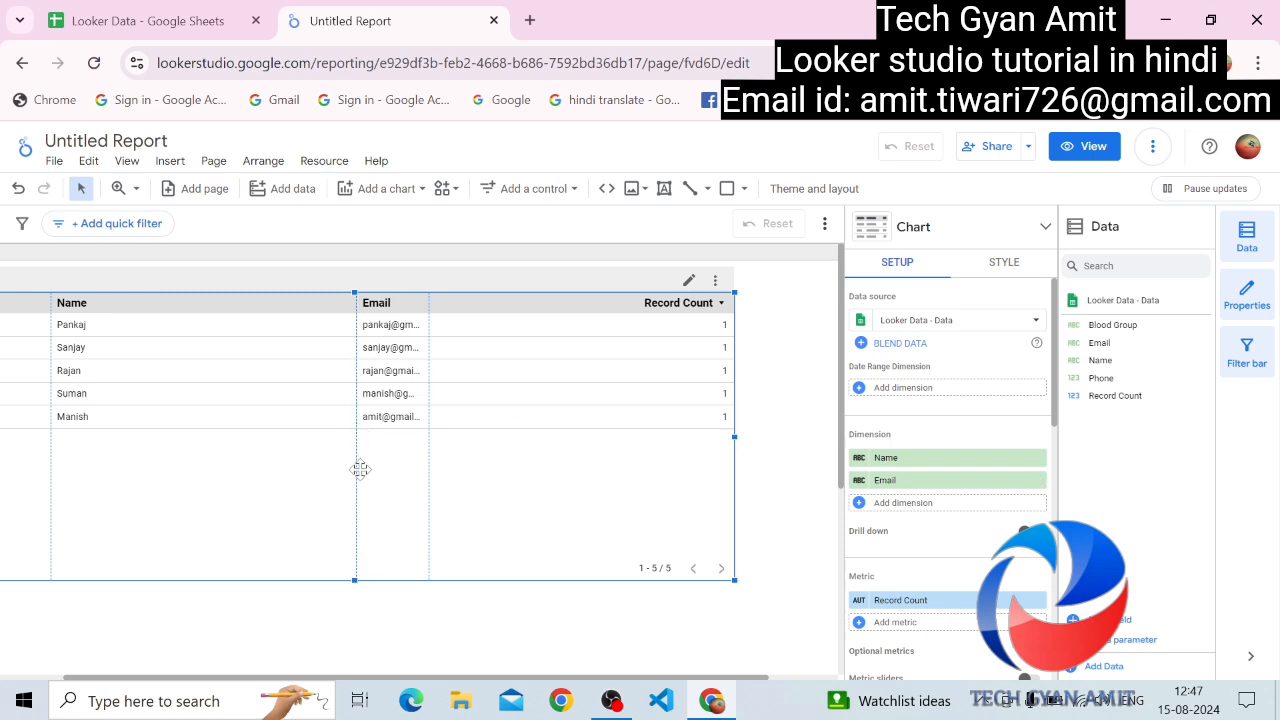
Widen the Email column by narrowing the Name column, and move the table slightly right and down on the page
{"action": "left_click_drag", "start_coordinate": [356, 469], "coordinate": [188, 431]}
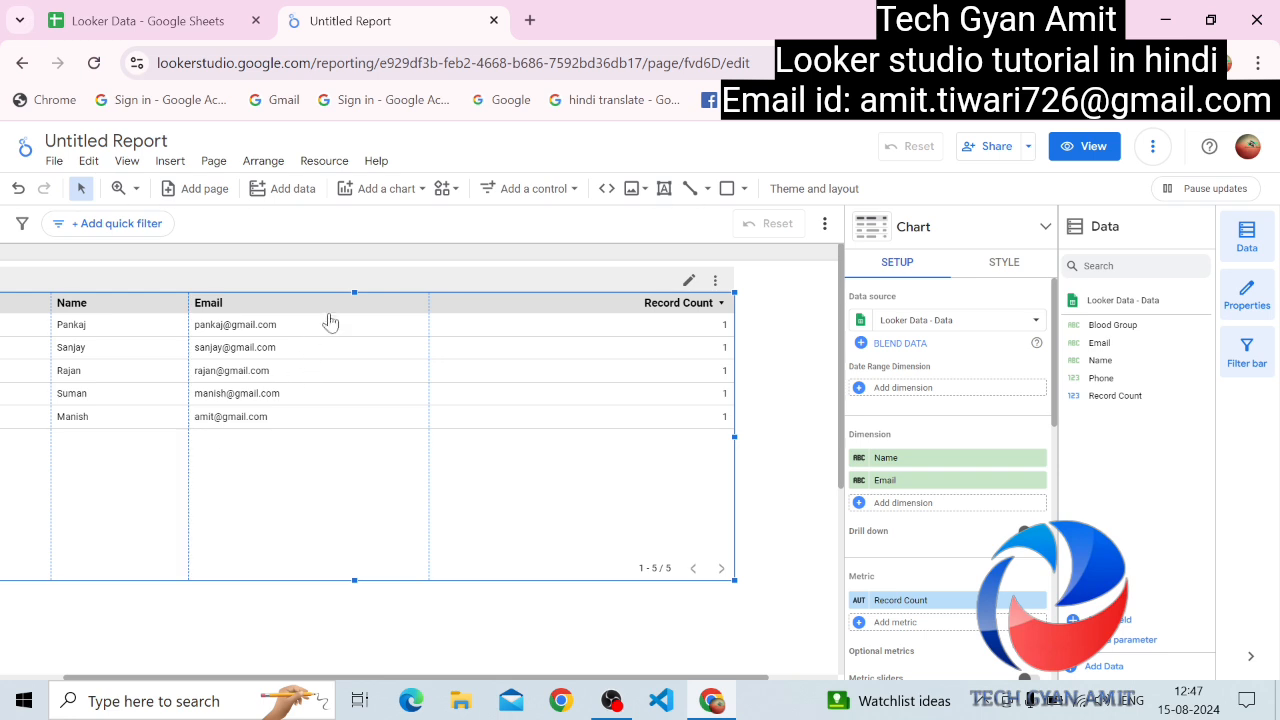
{"action": "left_click_drag", "start_coordinate": [349, 295], "coordinate": [408, 313]}
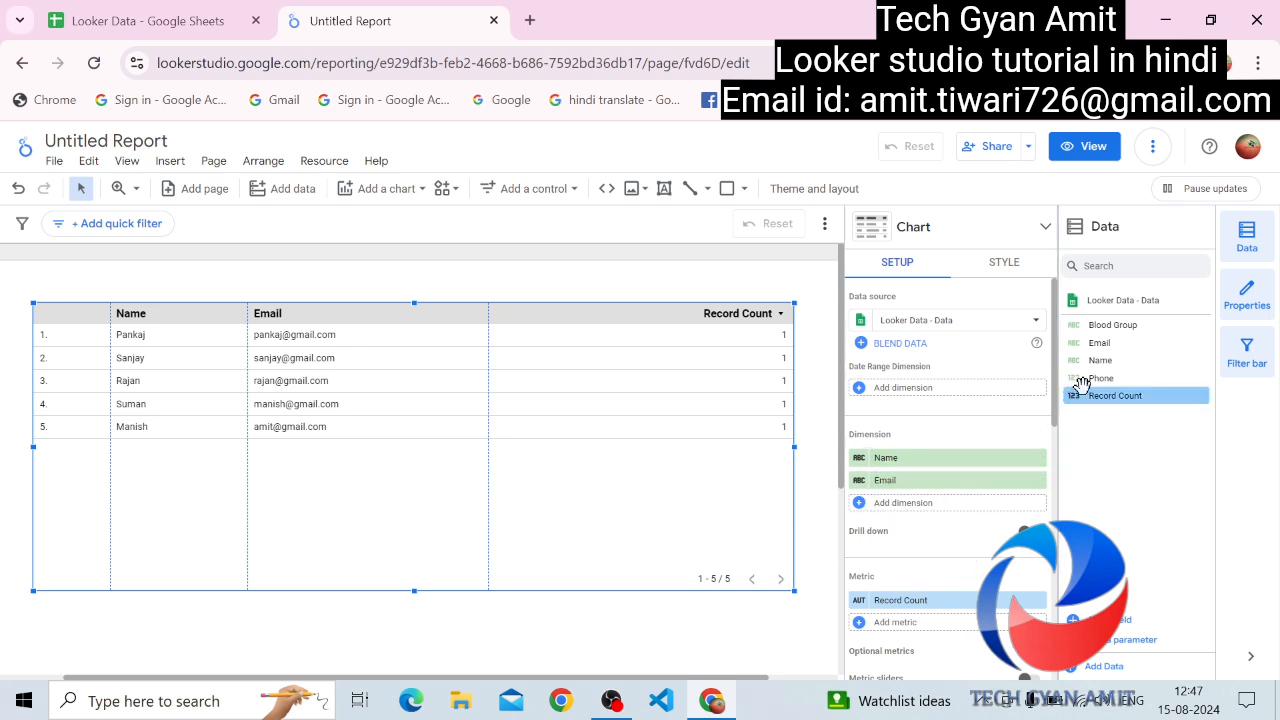
Examine the fields of the Looker Data source and the data types offered for Blood Group and Phone, then return to the report
{"action": "left_click", "coordinate": [859, 322]}
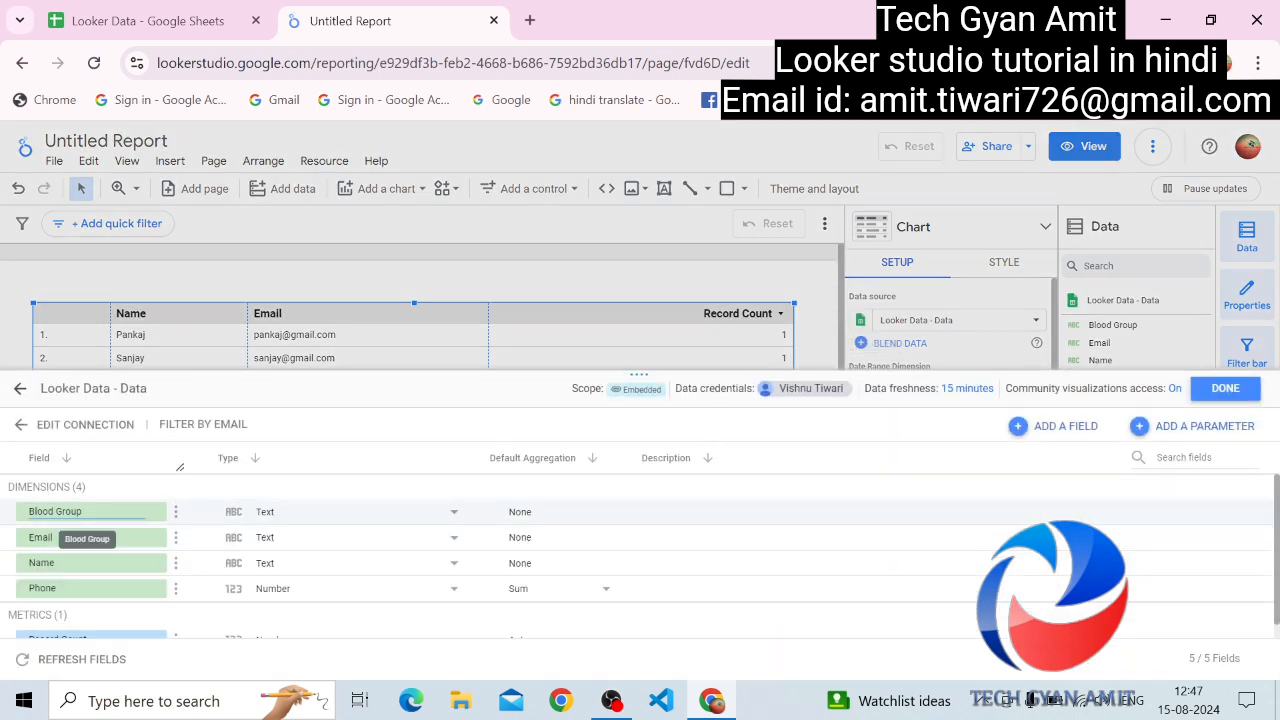
{"action": "left_click", "coordinate": [459, 519]}
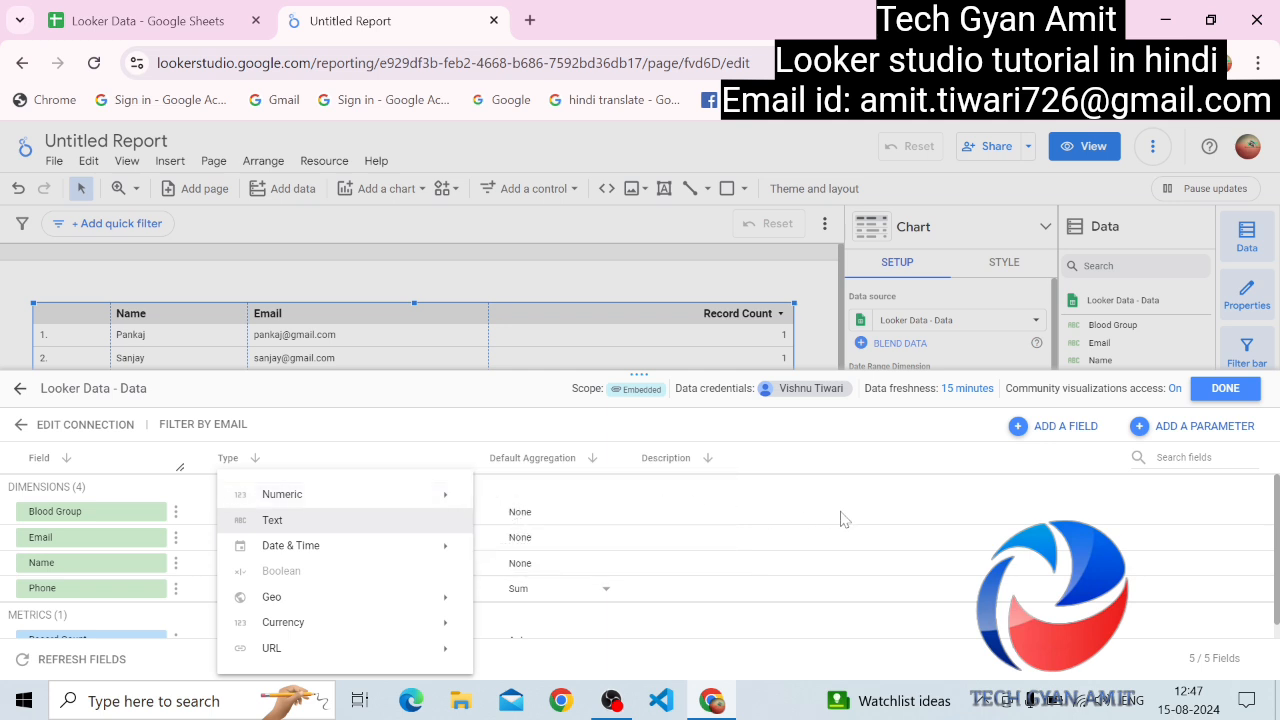
{"action": "left_click", "coordinate": [466, 423]}
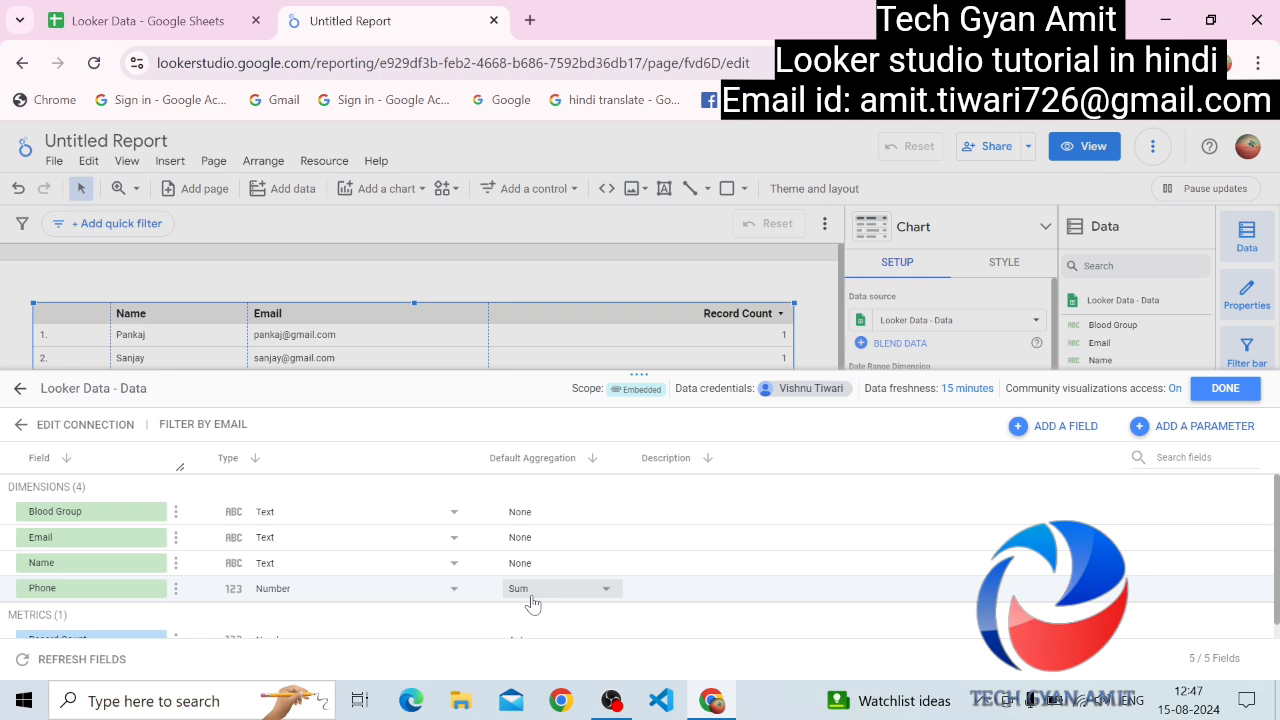
{"action": "left_click", "coordinate": [448, 596]}
{"action": "mouse_move", "coordinate": [306, 494]}
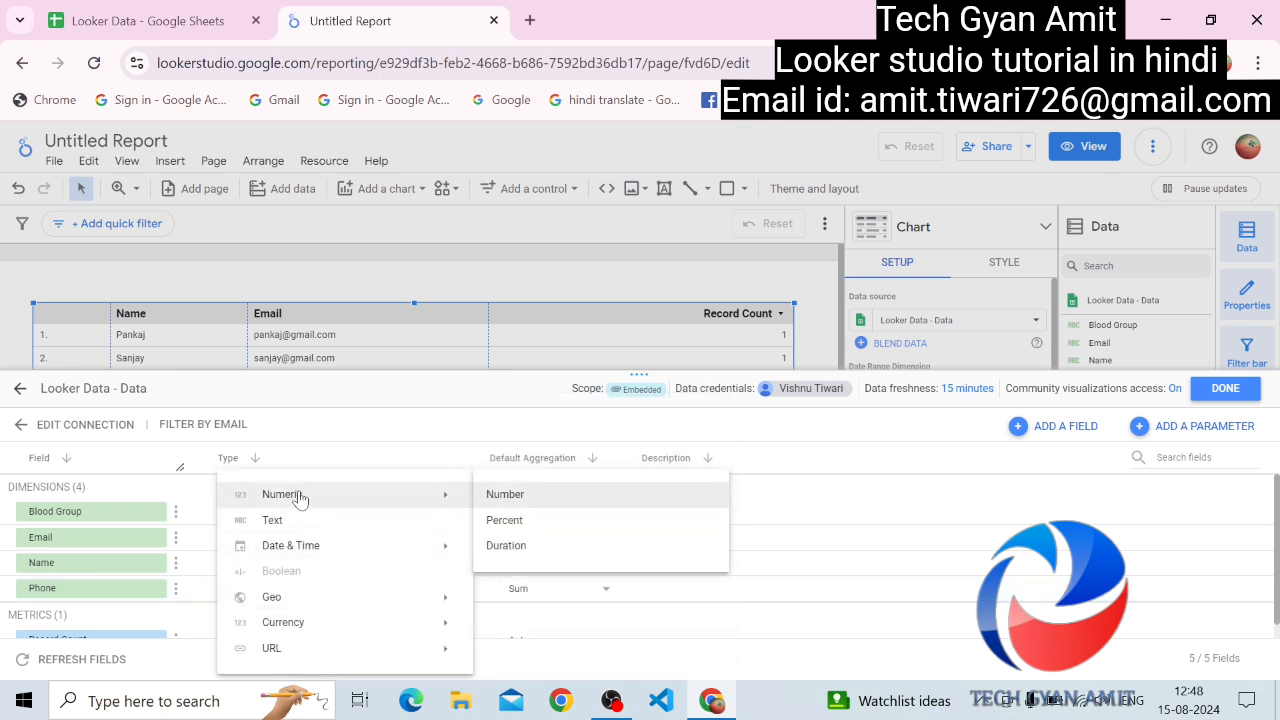
{"action": "mouse_move", "coordinate": [468, 546]}
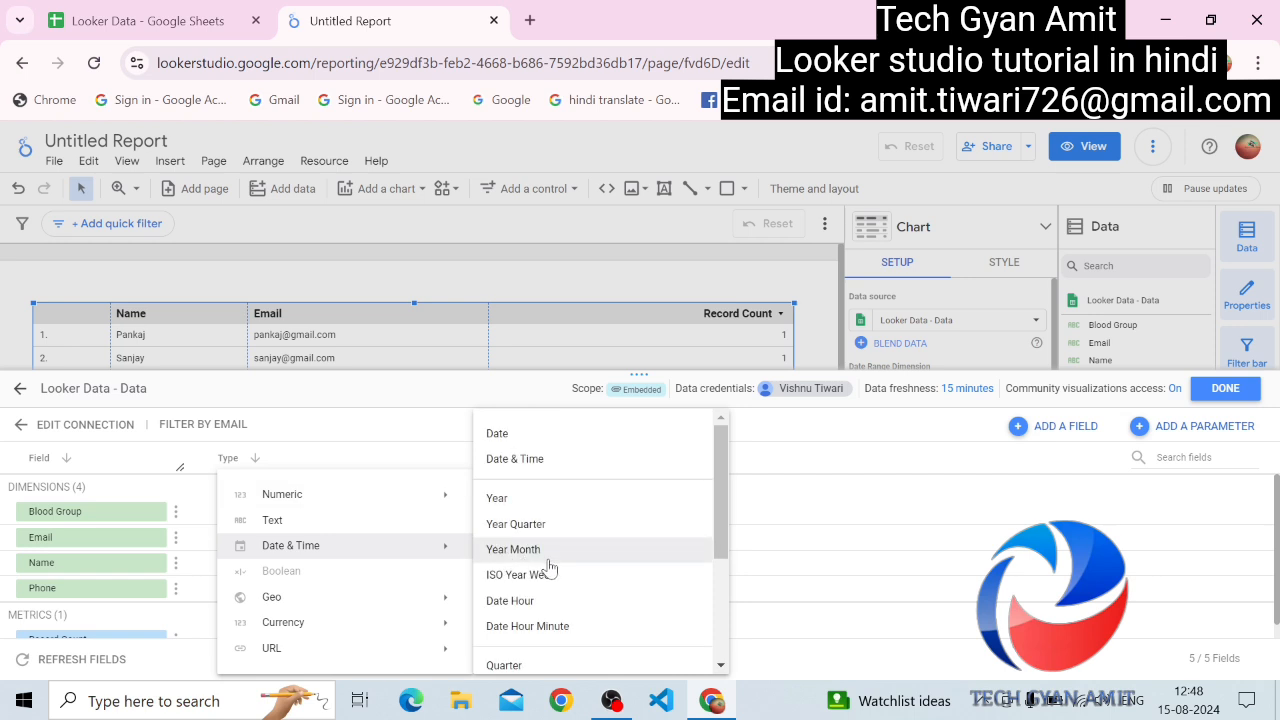
{"action": "left_click", "coordinate": [365, 397]}
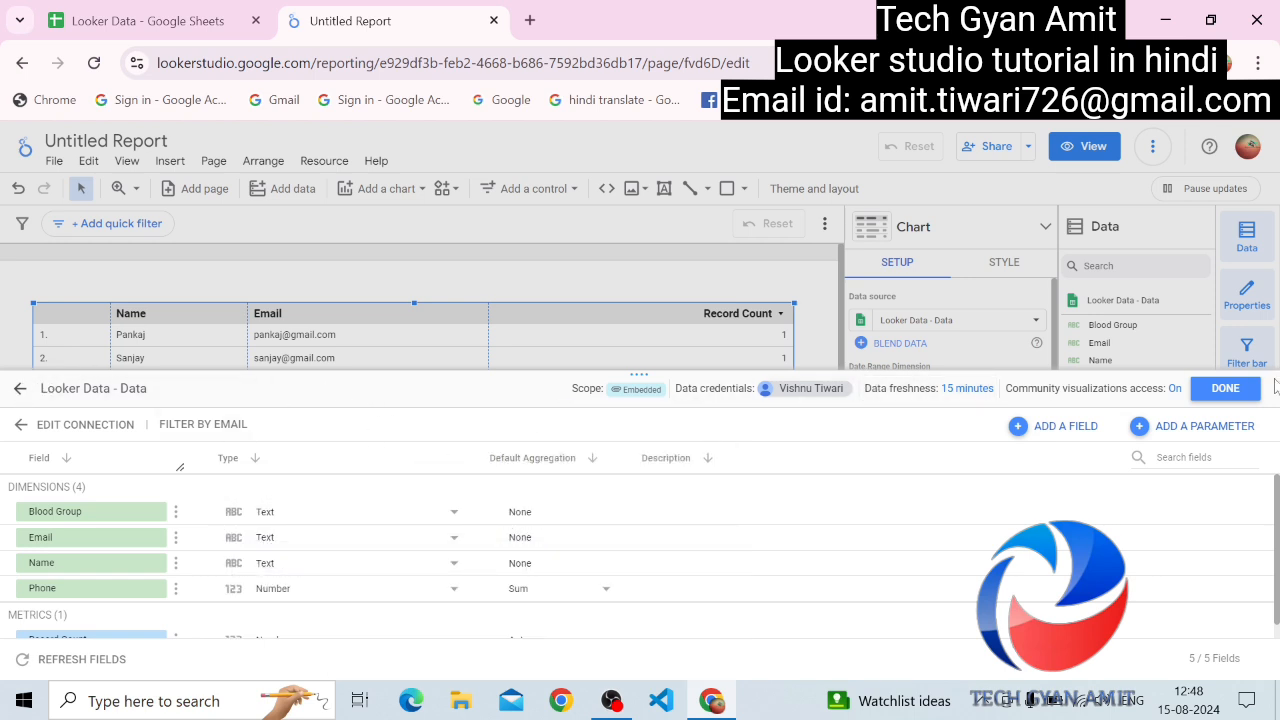
{"action": "left_click", "coordinate": [1238, 396]}
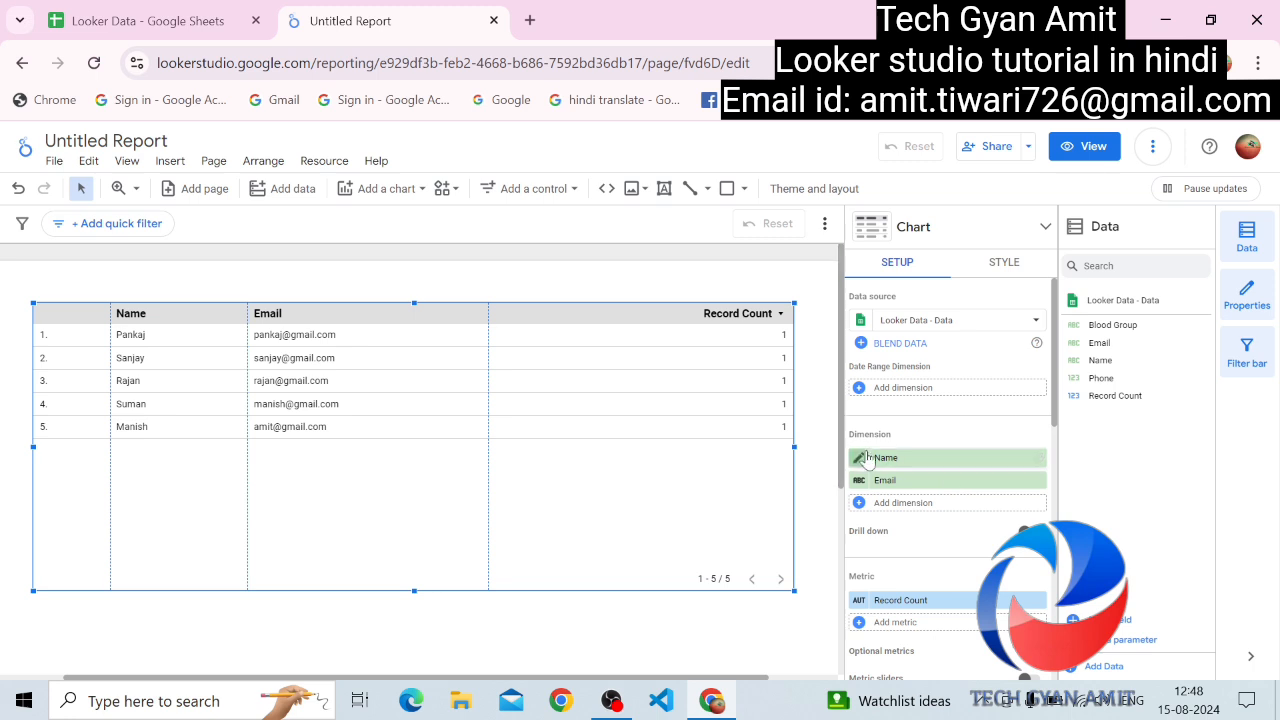
Add Blood Group as the table's third dimension, after Email
{"action": "left_click", "coordinate": [891, 503]}
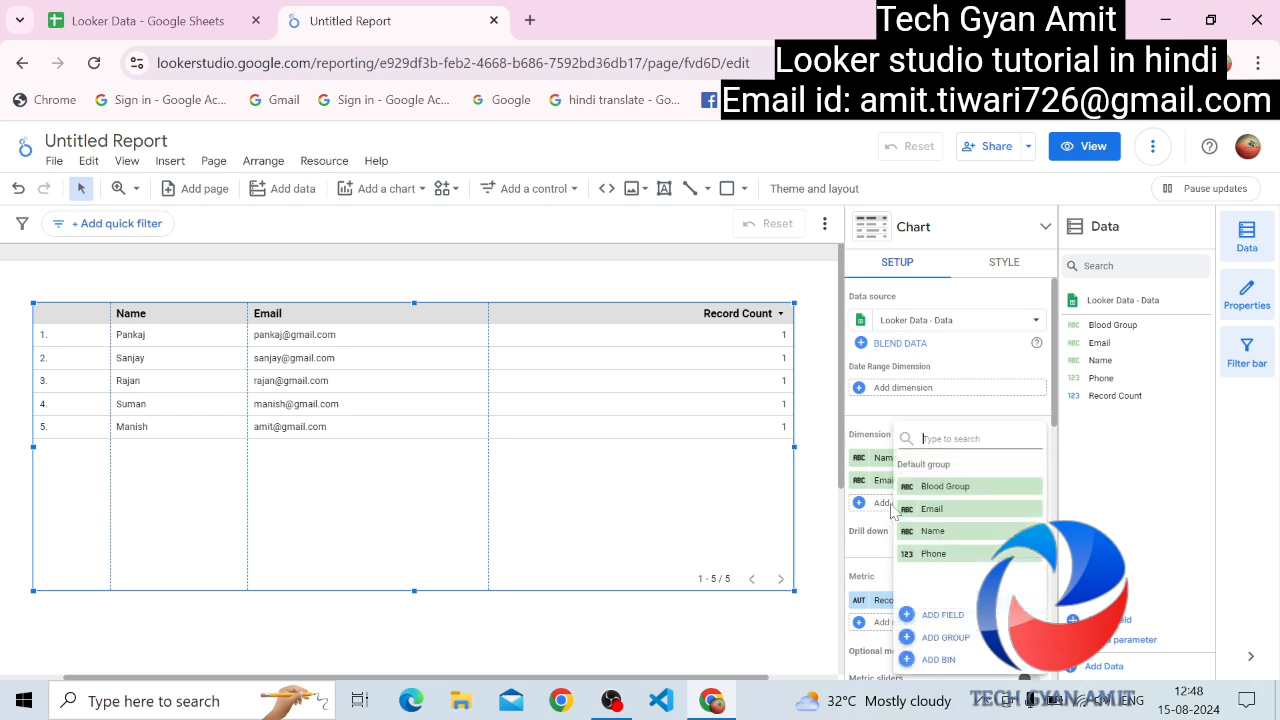
{"action": "left_click", "coordinate": [962, 487]}
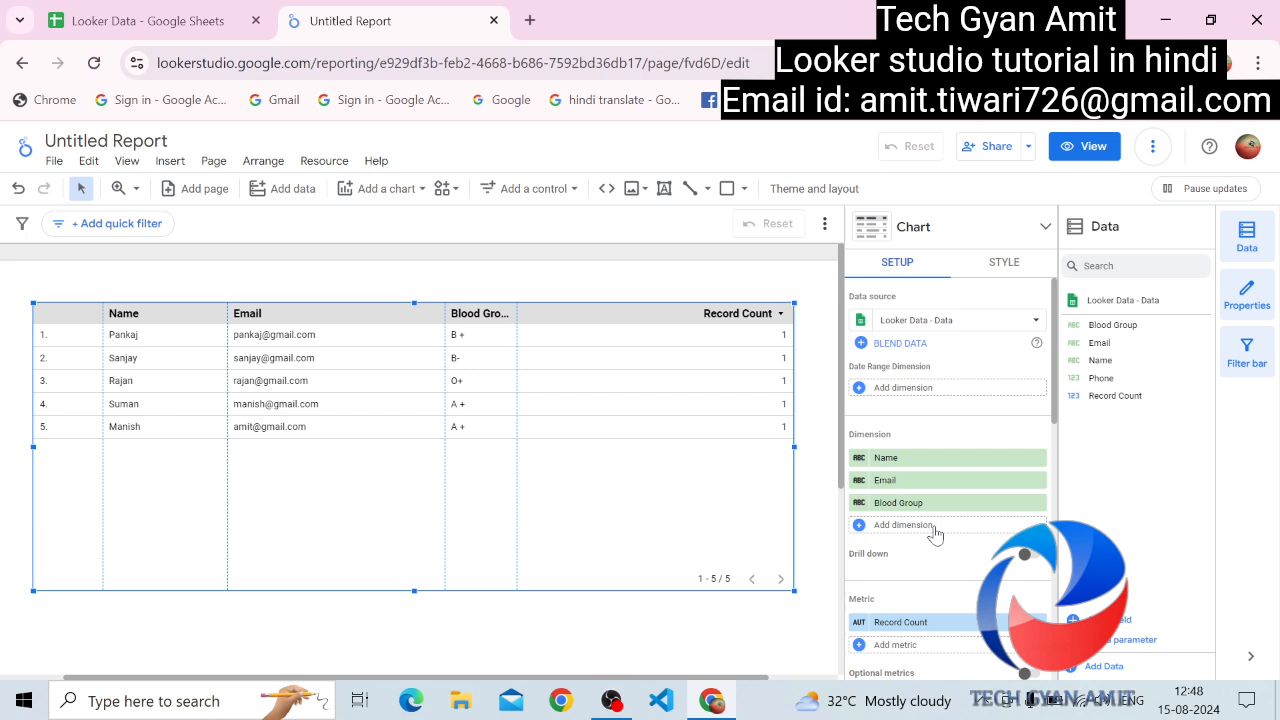
{"action": "left_click", "coordinate": [932, 527]}
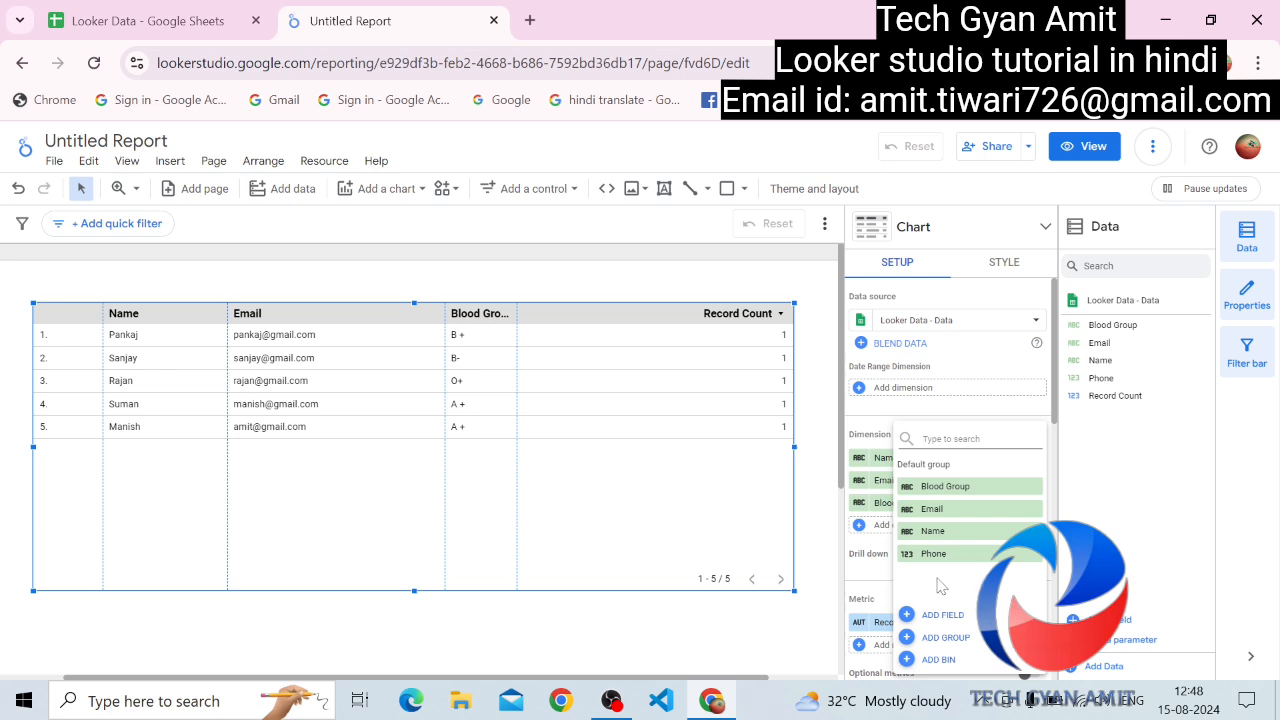
{"action": "left_click", "coordinate": [869, 594]}
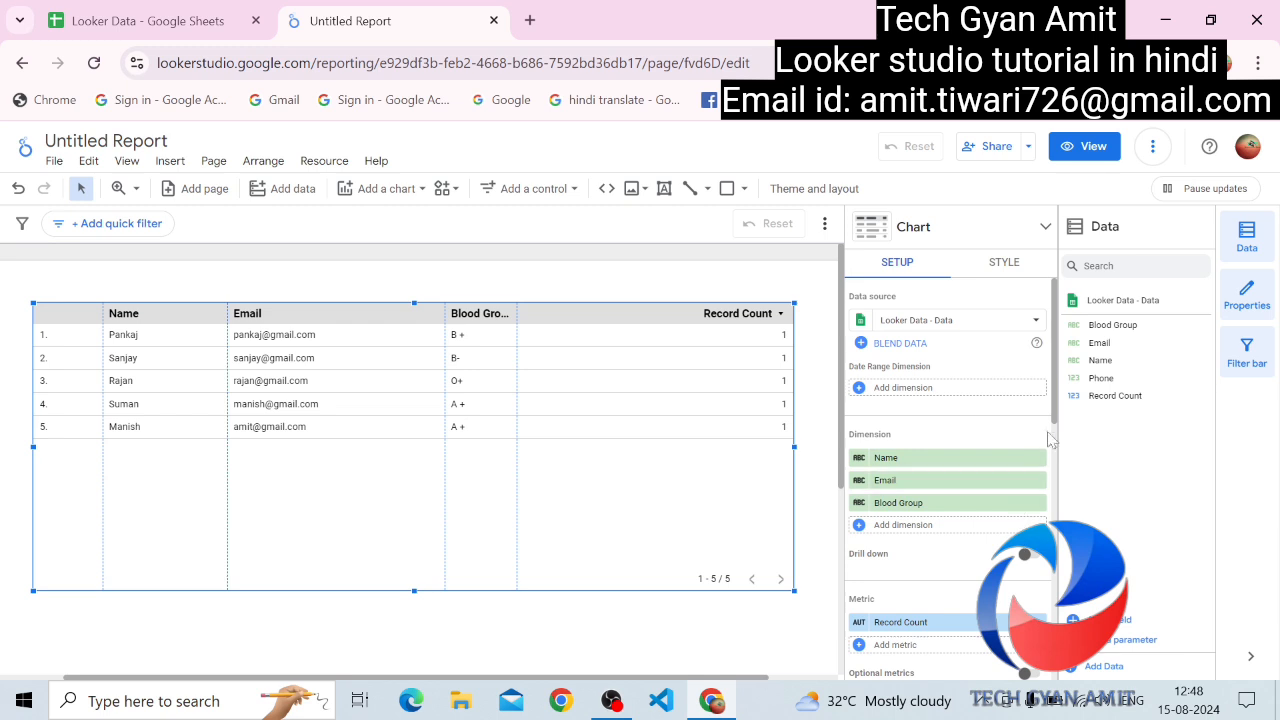
Add Phone as a metric of the table, placed ahead of Record Count
{"action": "scroll", "coordinate": [1053, 413], "scroll_direction": "down", "scroll_amount": 3}
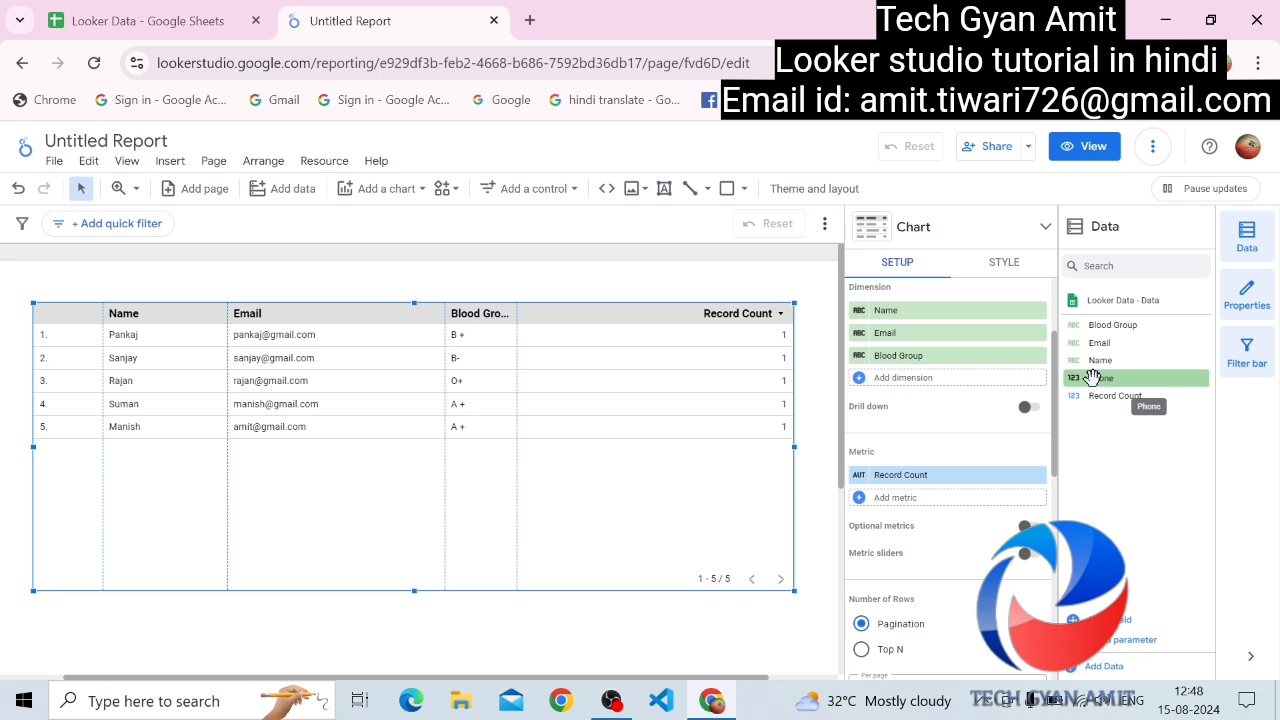
{"action": "left_click_drag", "start_coordinate": [1090, 380], "coordinate": [885, 476]}
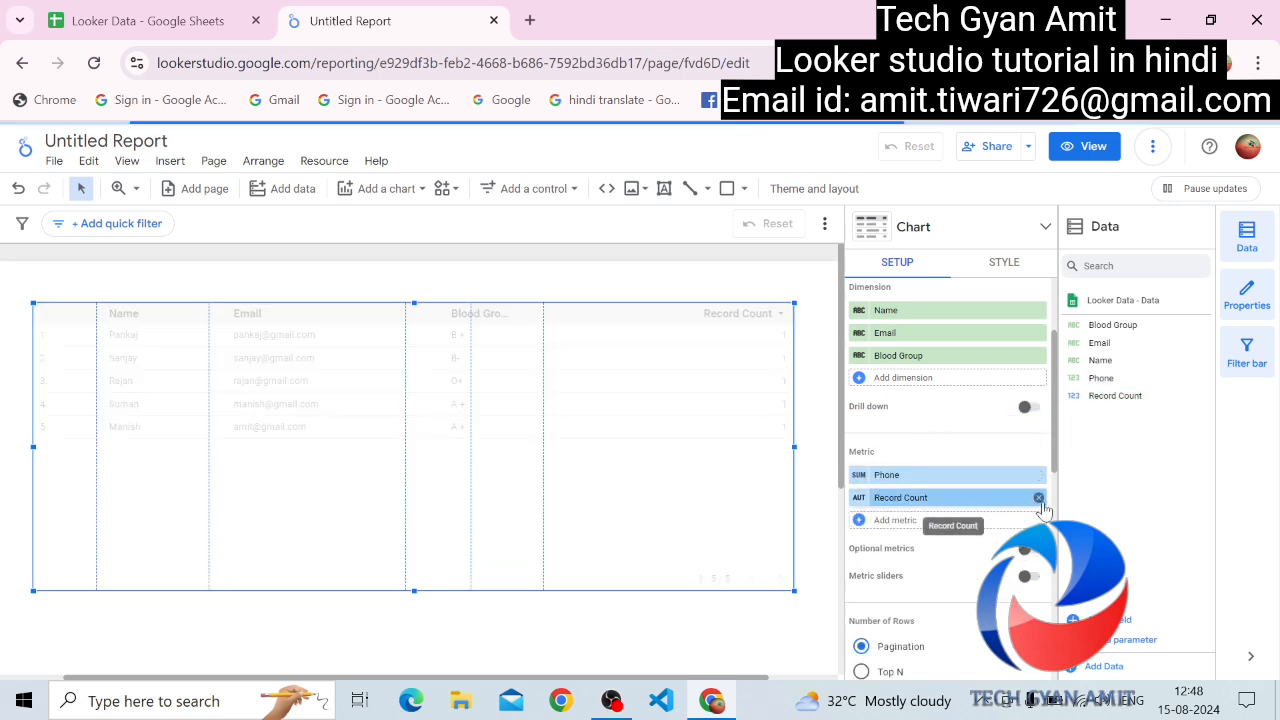
Remove Record Count from the table's metrics and set the Phone metric's display format to Number(0)
{"action": "left_click", "coordinate": [1039, 498]}
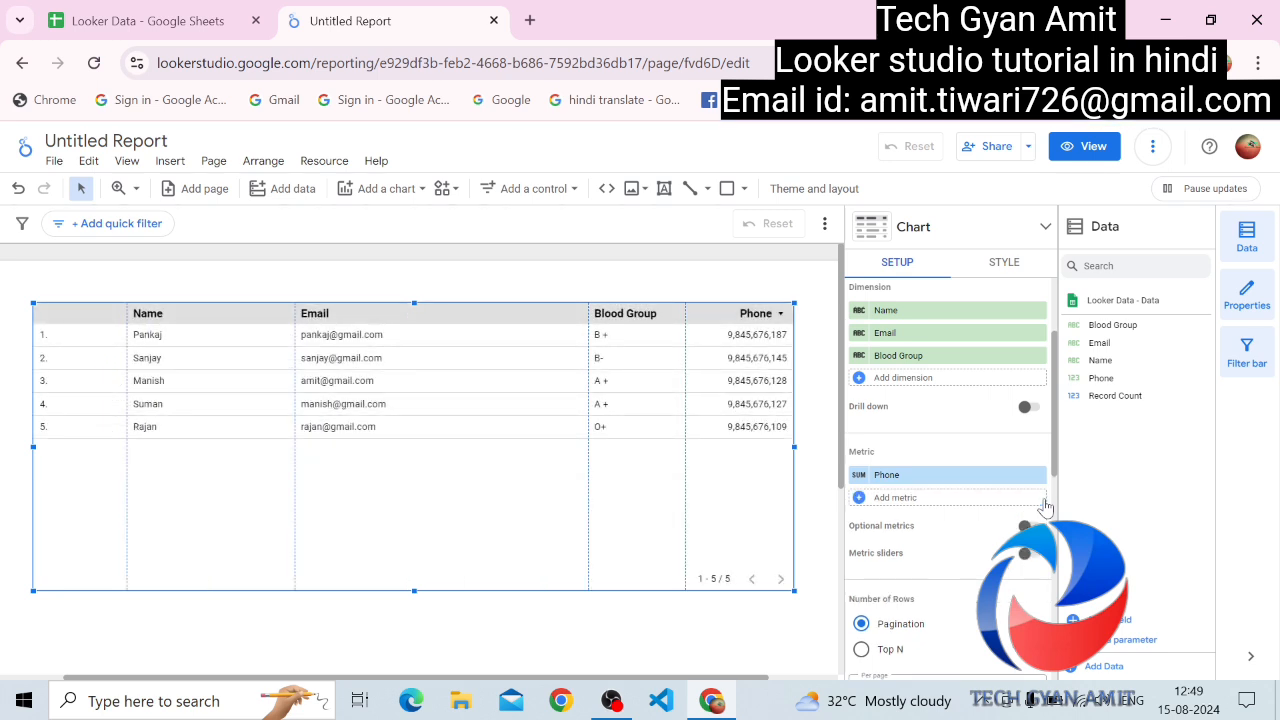
{"action": "left_click", "coordinate": [857, 478]}
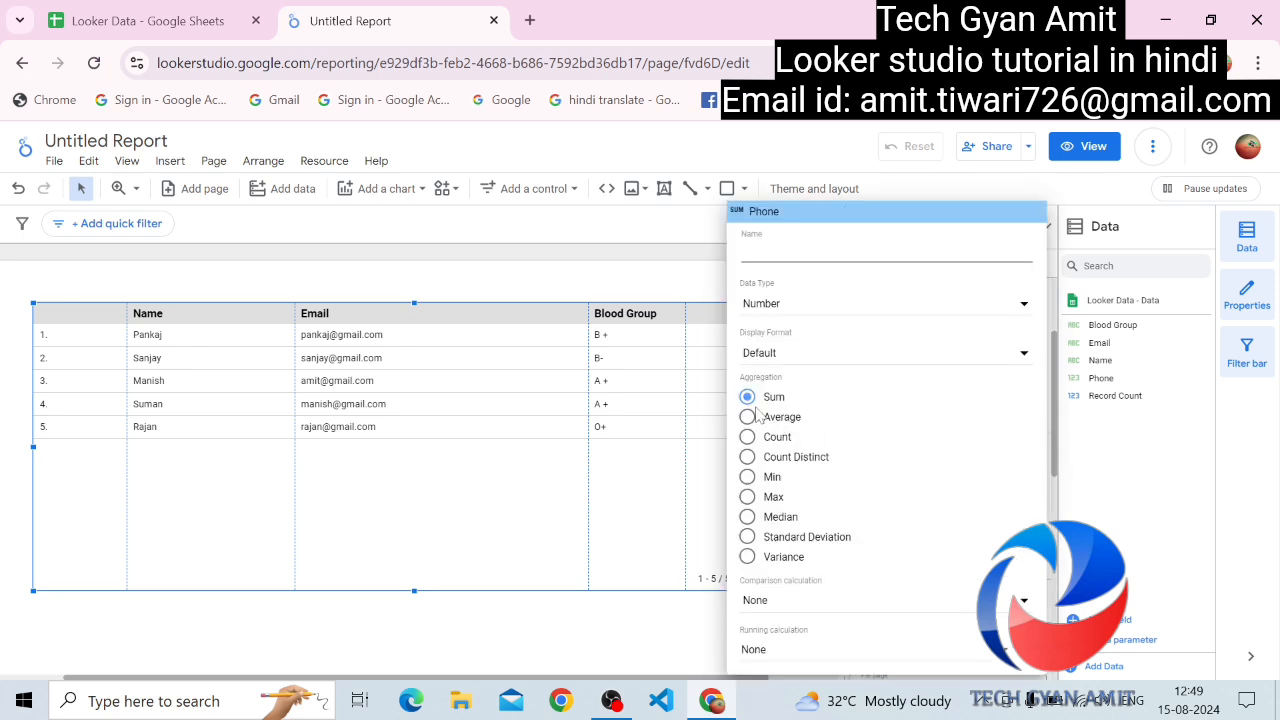
{"action": "left_click", "coordinate": [949, 352]}
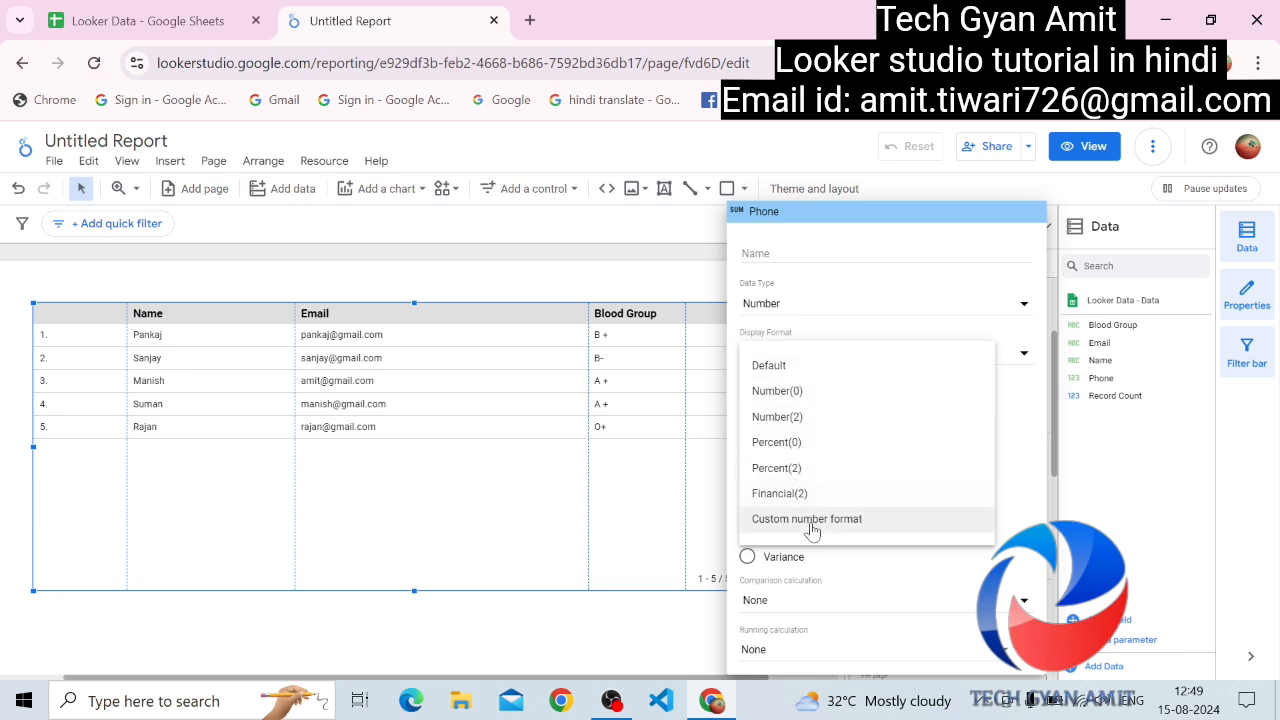
{"action": "left_click", "coordinate": [796, 391]}
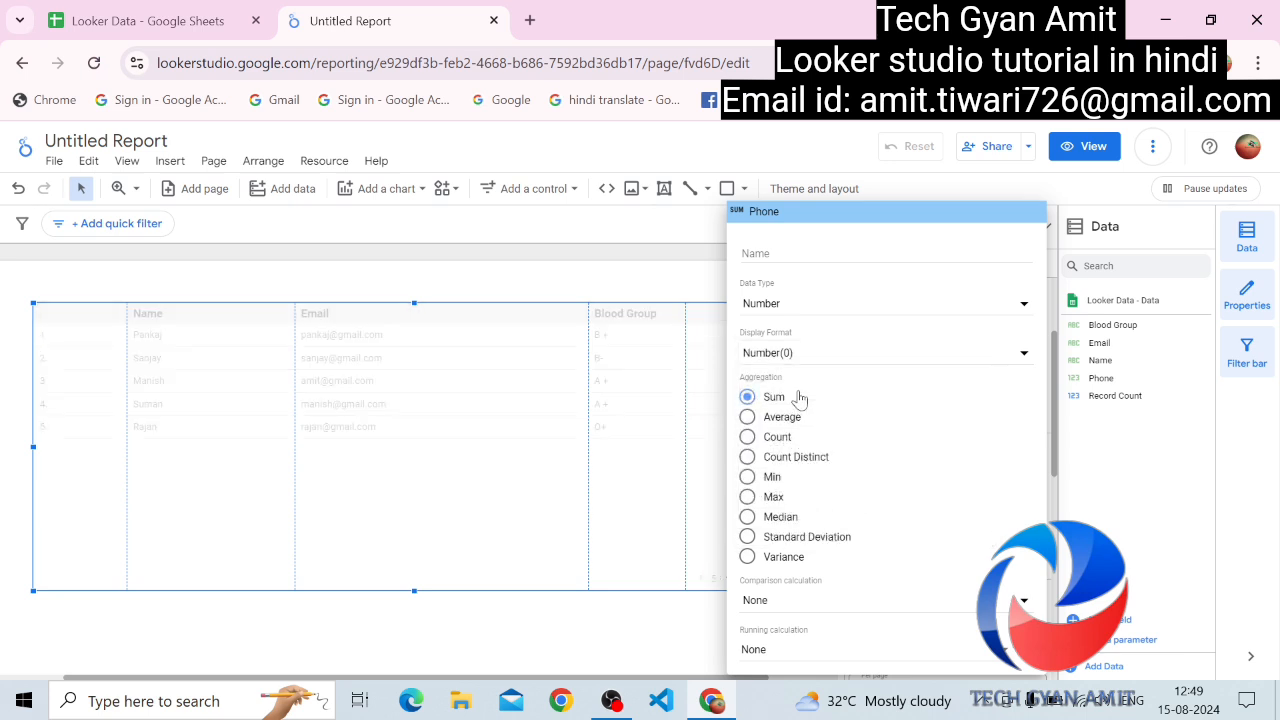
{"action": "left_click", "coordinate": [620, 451]}
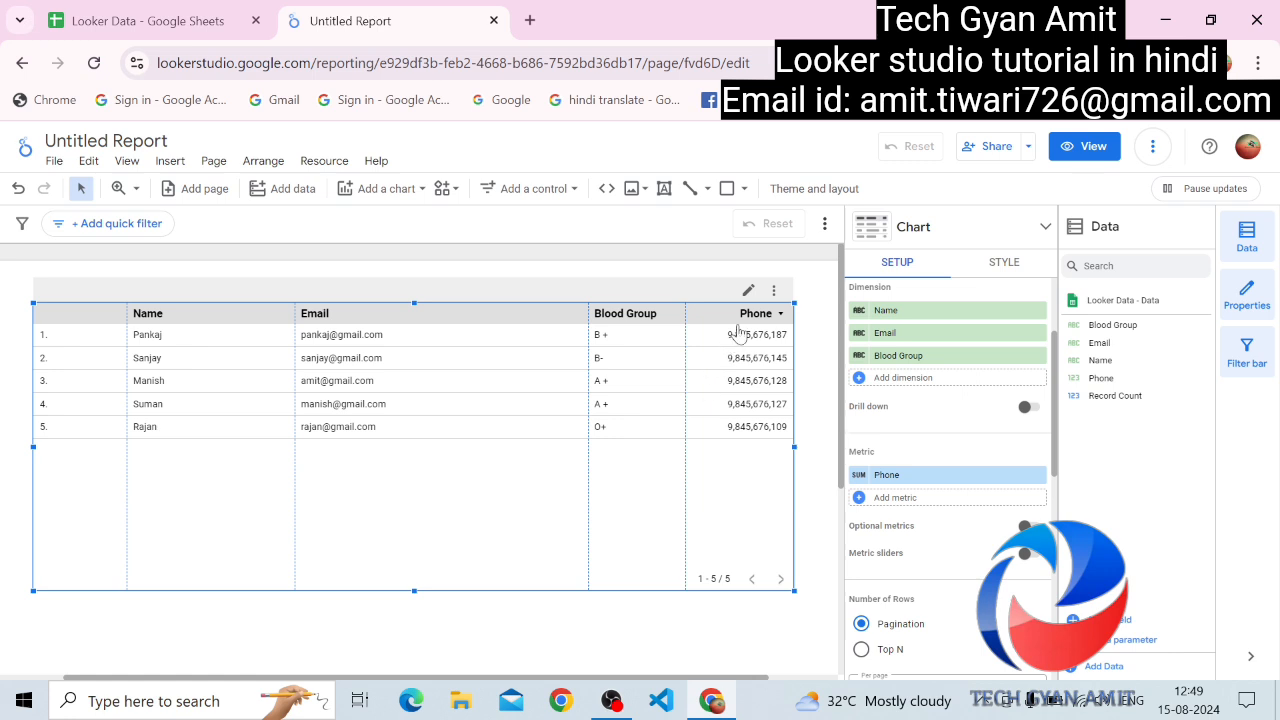
Apply the custom number format ###0 to the Phone metric so phone numbers have no thousands separators
{"action": "left_click", "coordinate": [860, 477]}
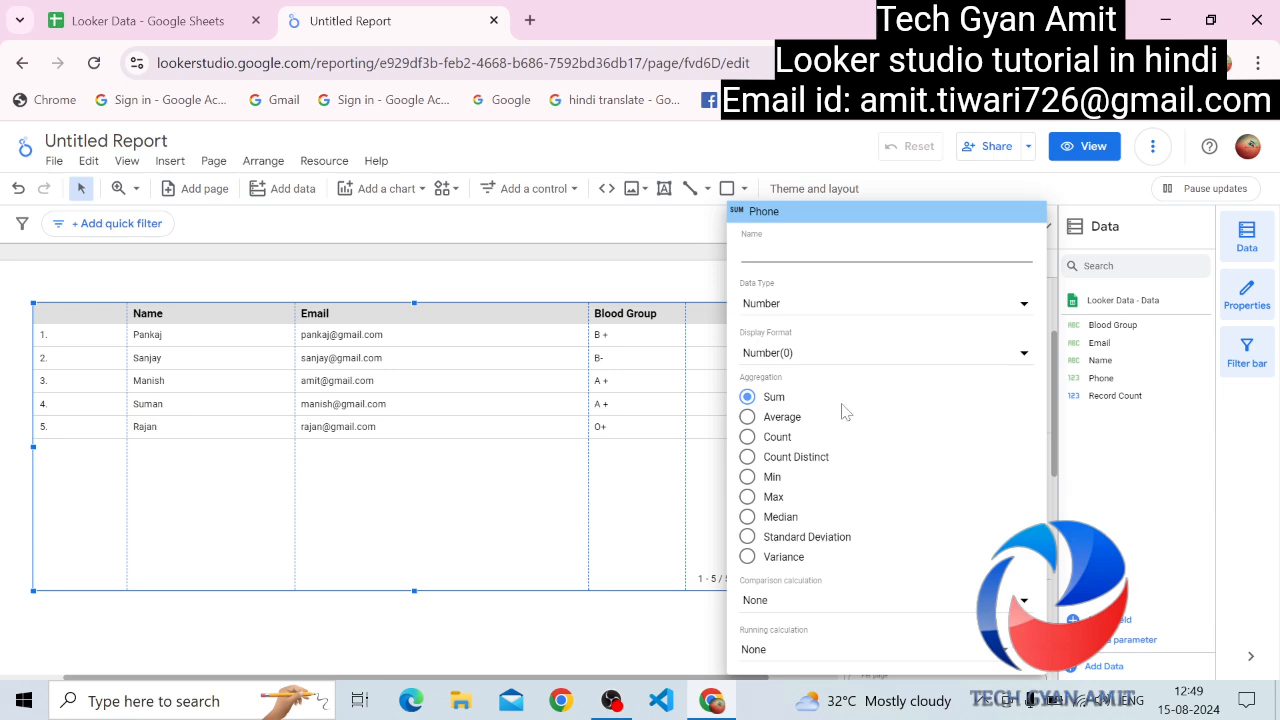
{"action": "left_click", "coordinate": [816, 353]}
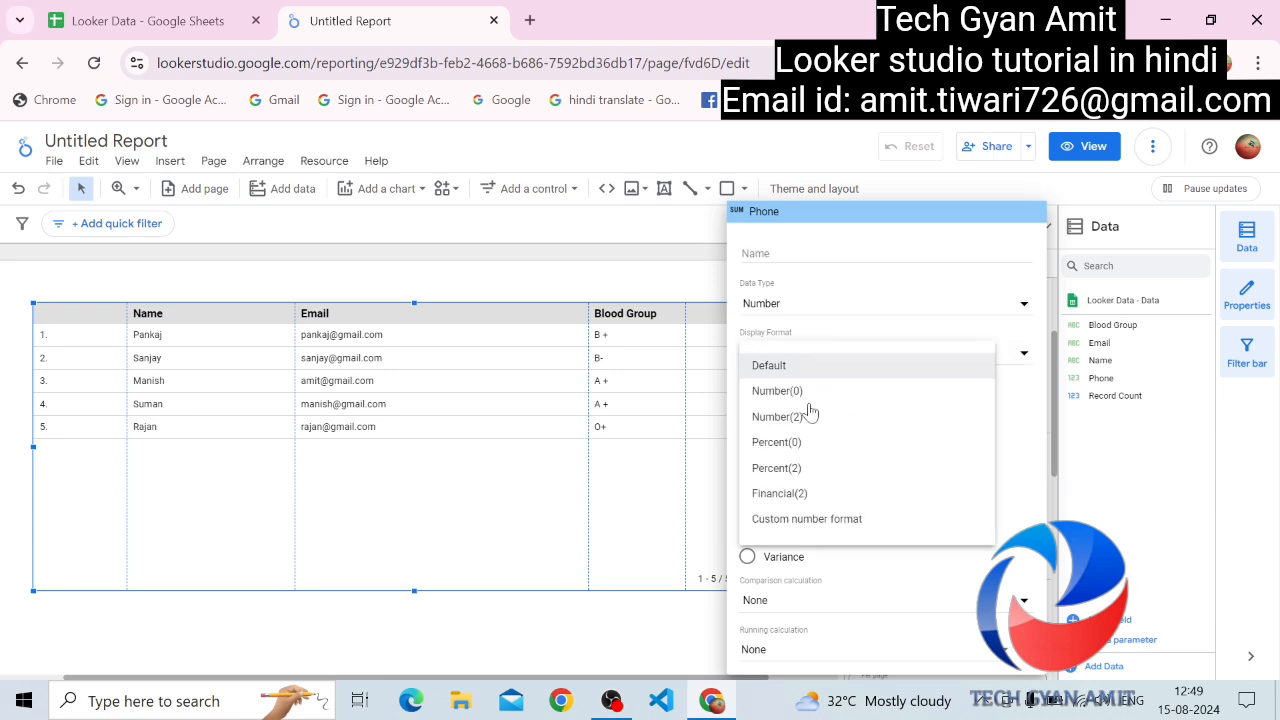
{"action": "left_click", "coordinate": [792, 520]}
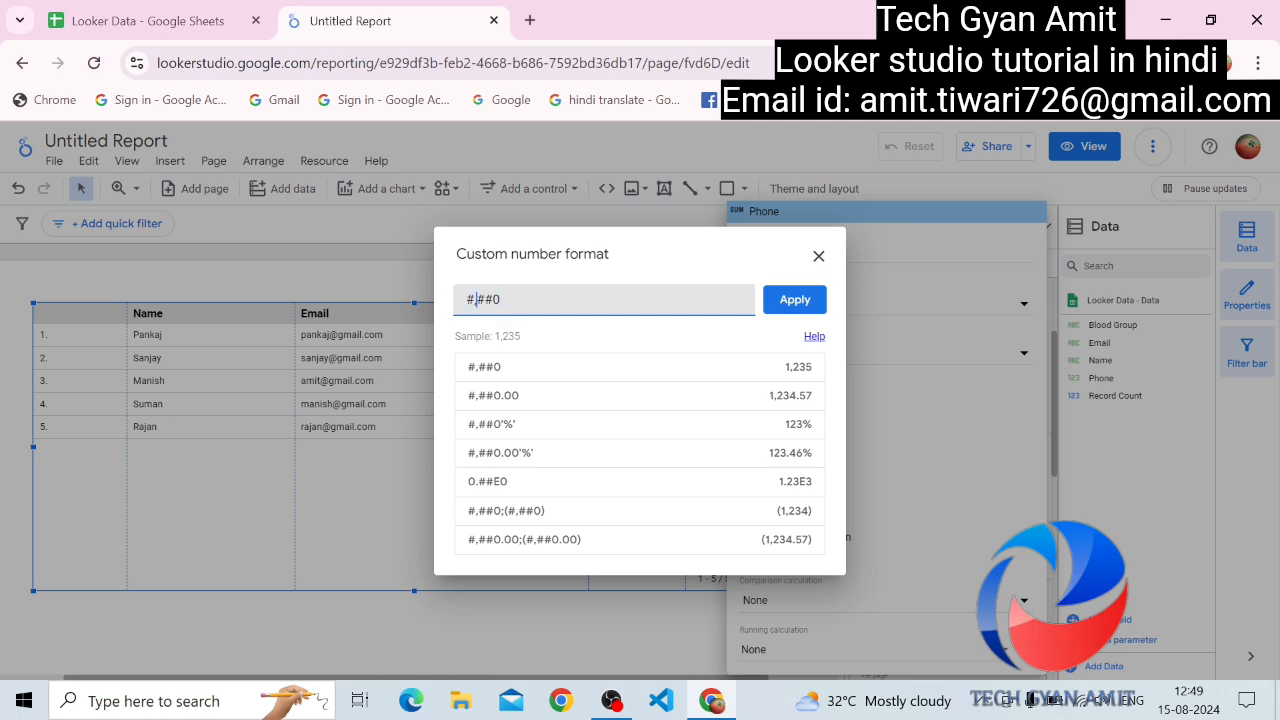
{"action": "key", "text": "Delete"}
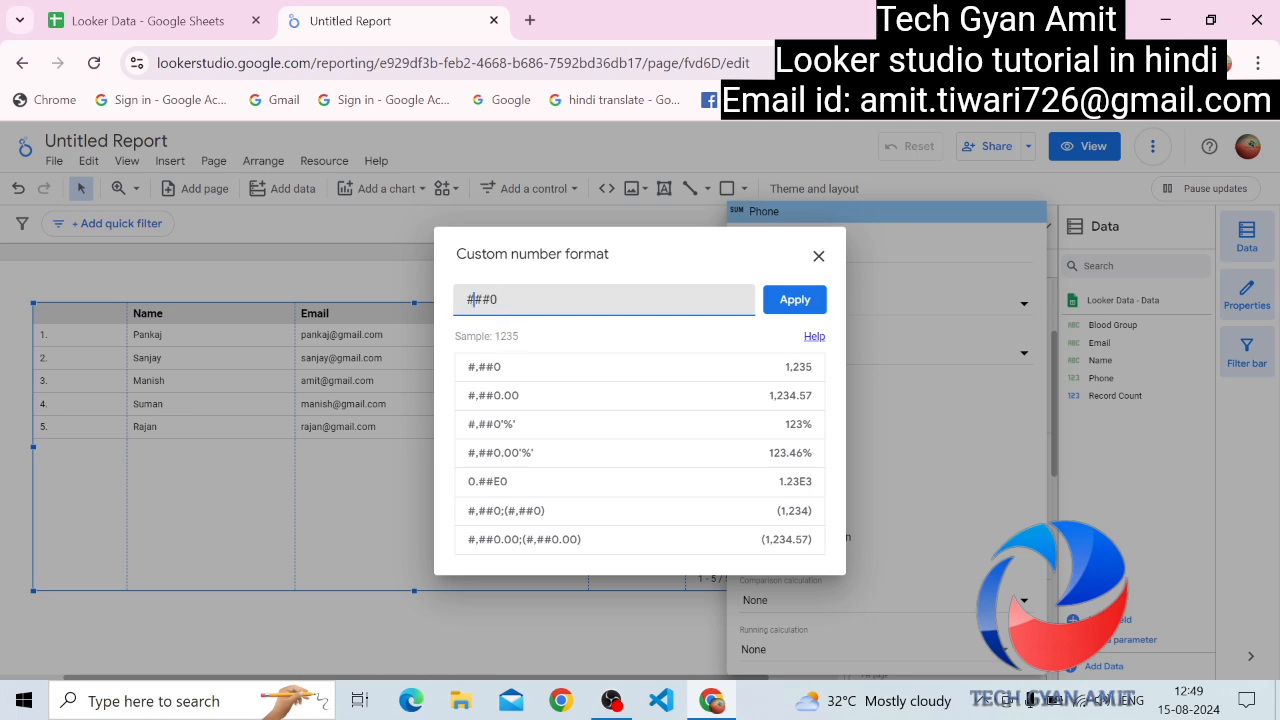
{"action": "left_click", "coordinate": [813, 302]}
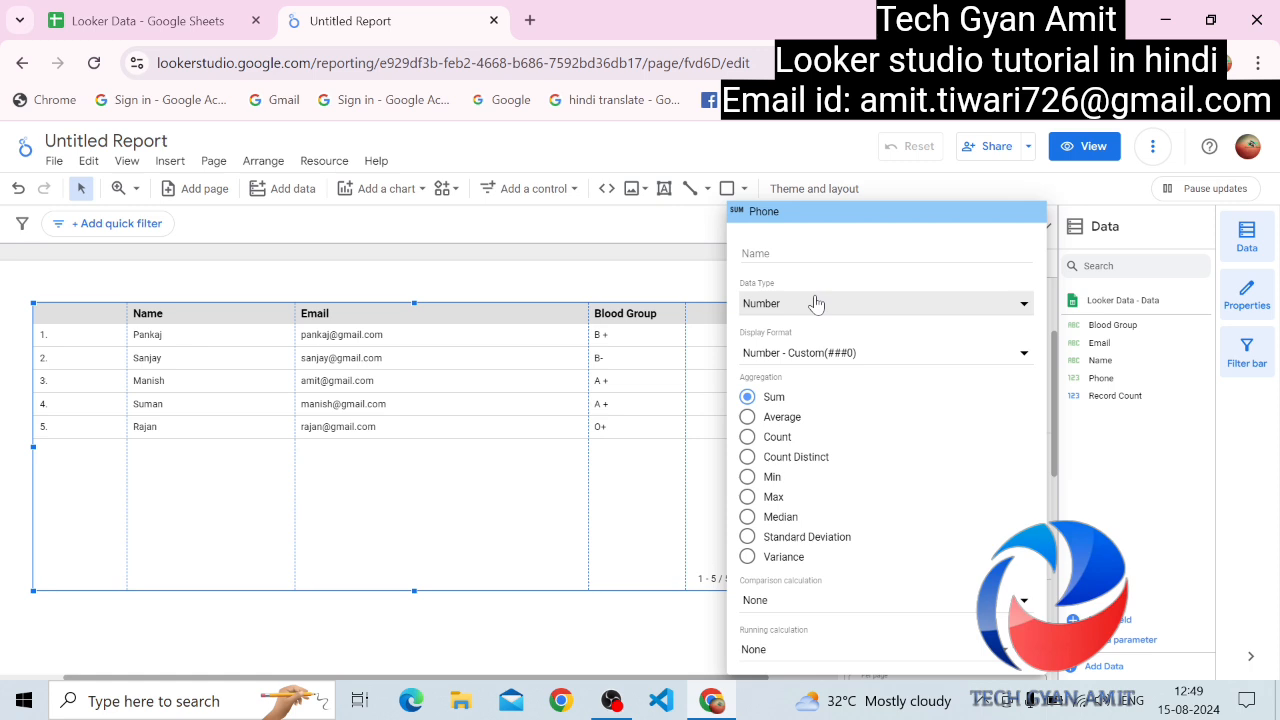
{"action": "left_click", "coordinate": [594, 286]}
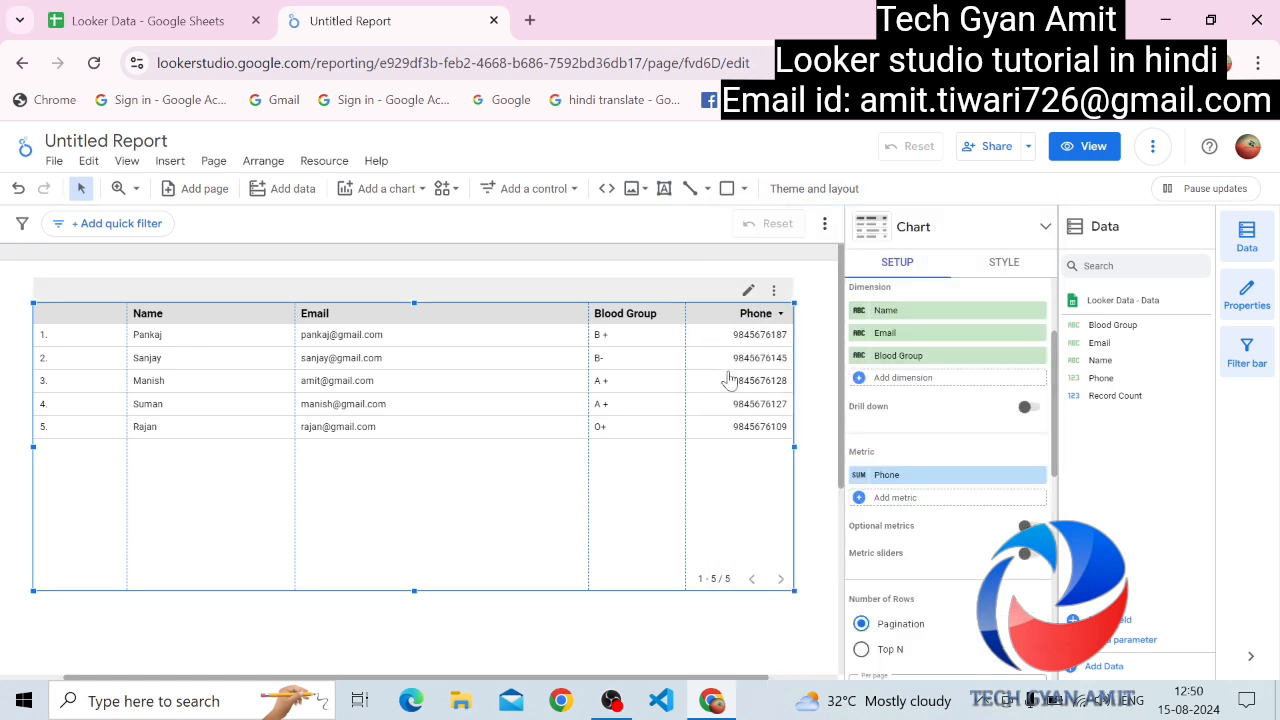
Shorten the table's height to fit its five rows and nudge it slightly right and up on the page
{"action": "left_click", "coordinate": [805, 430]}
{"action": "left_click", "coordinate": [434, 409]}
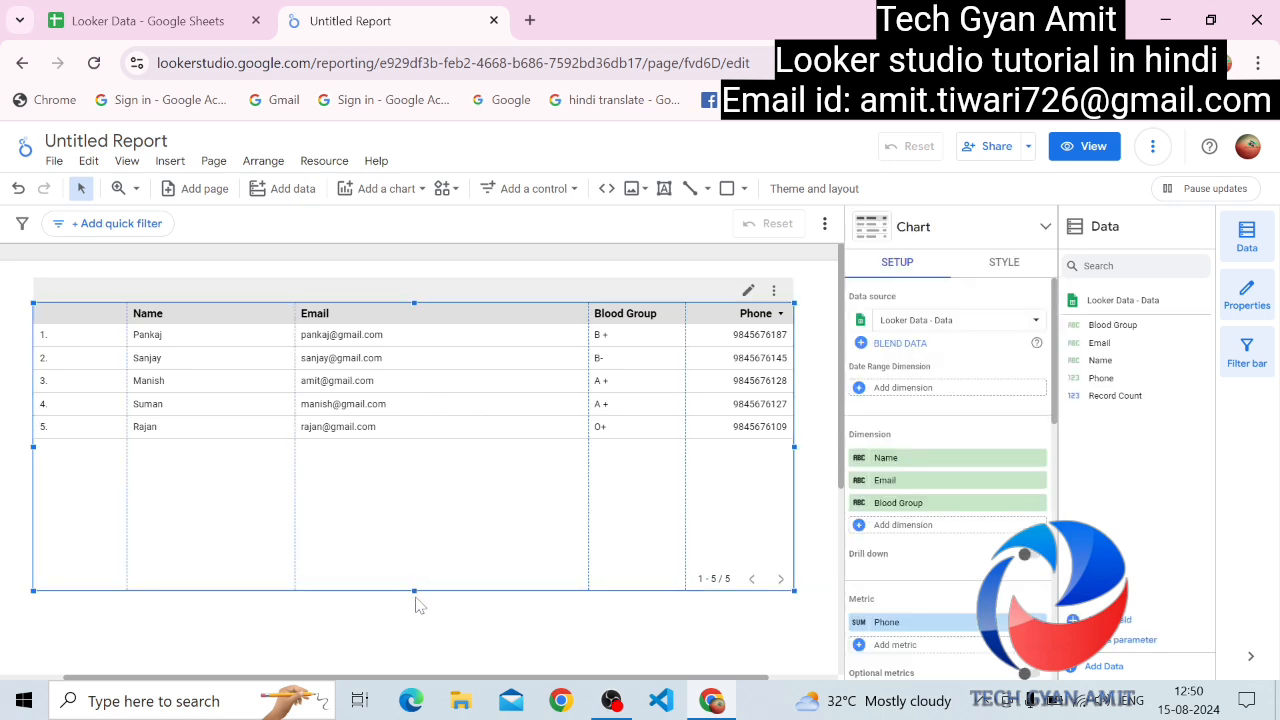
{"action": "left_click_drag", "start_coordinate": [412, 589], "coordinate": [446, 477]}
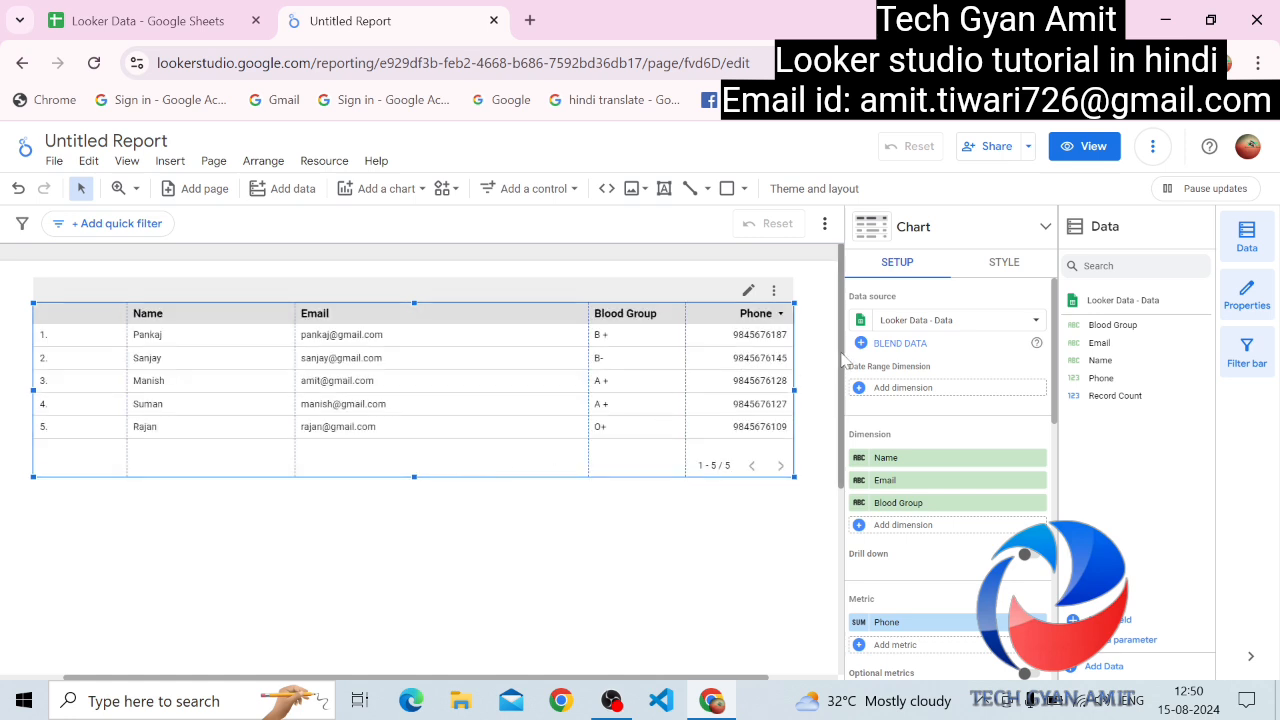
{"action": "mouse_move", "coordinate": [526, 303]}
{"action": "left_mouse_down"}
{"action": "mouse_move", "coordinate": [580, 294]}
{"action": "mouse_move", "coordinate": [543, 299]}
{"action": "left_mouse_up"}
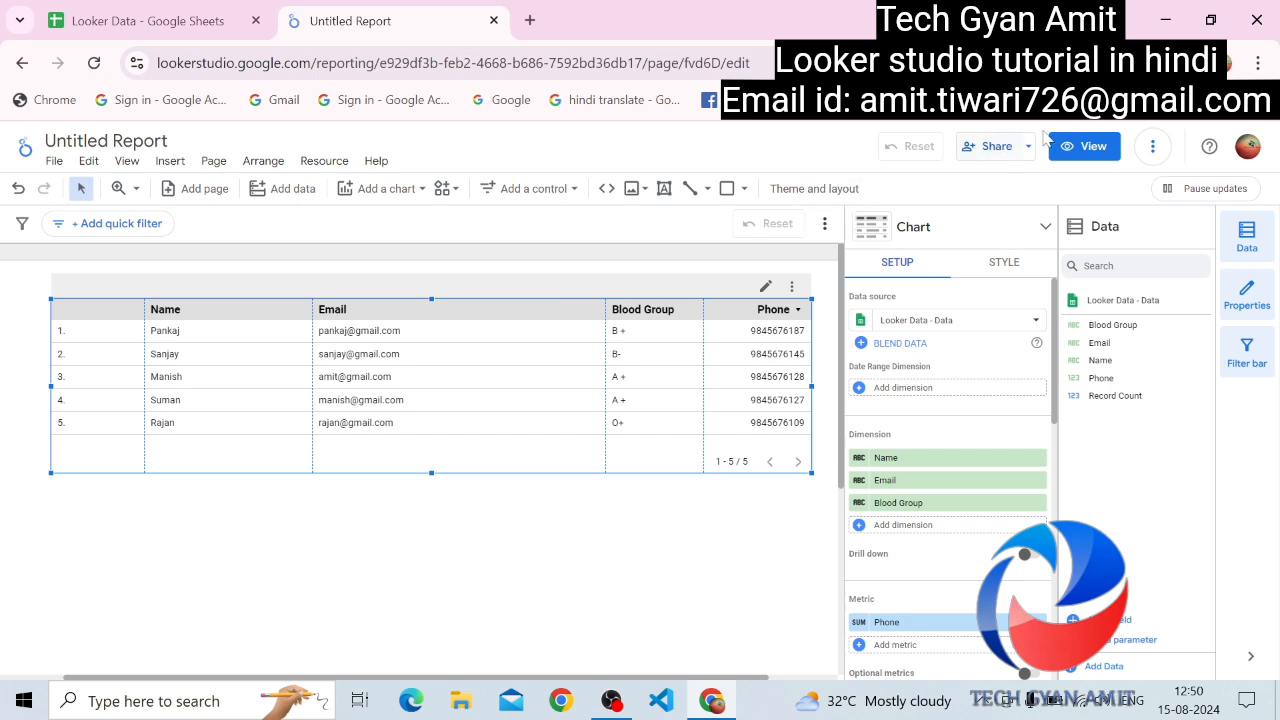
Preview the report as viewers see it, and return to editing
{"action": "left_click", "coordinate": [1090, 147]}
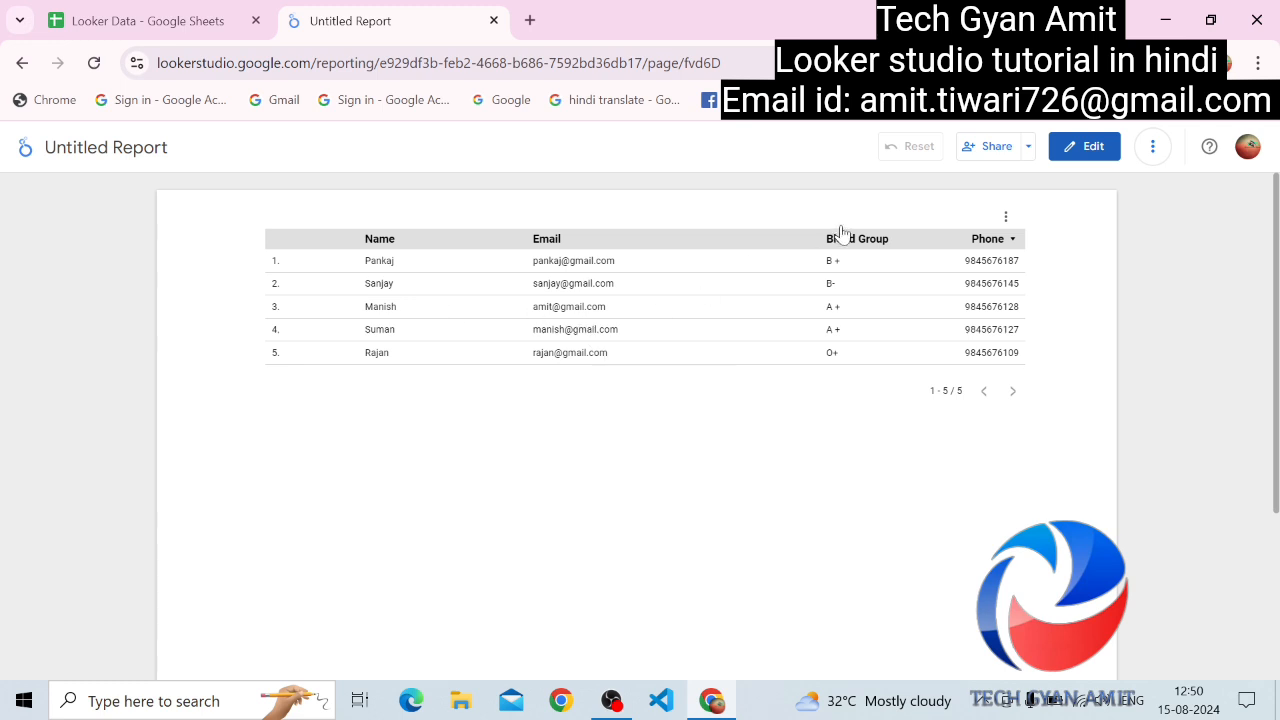
{"action": "left_click", "coordinate": [1090, 147]}
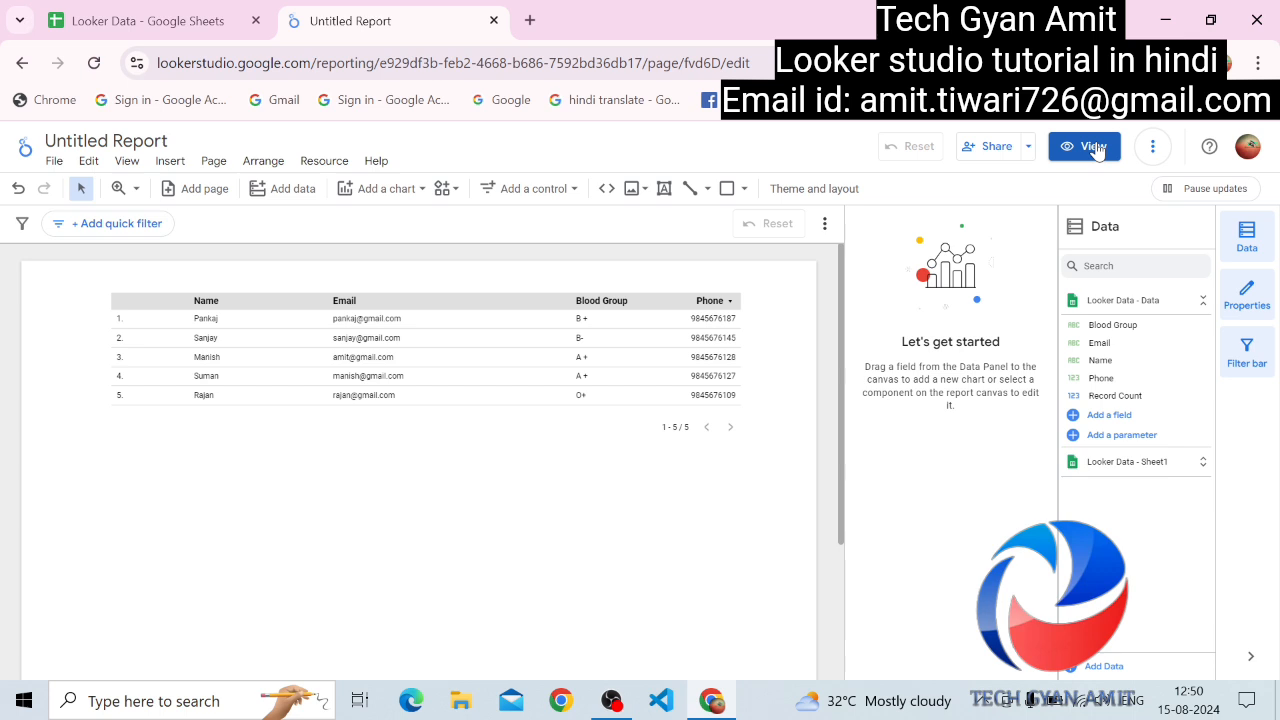
Browse the fields offered as additional table metrics, and try the Optional metrics setting before switching it off again
{"action": "left_click", "coordinate": [521, 353]}
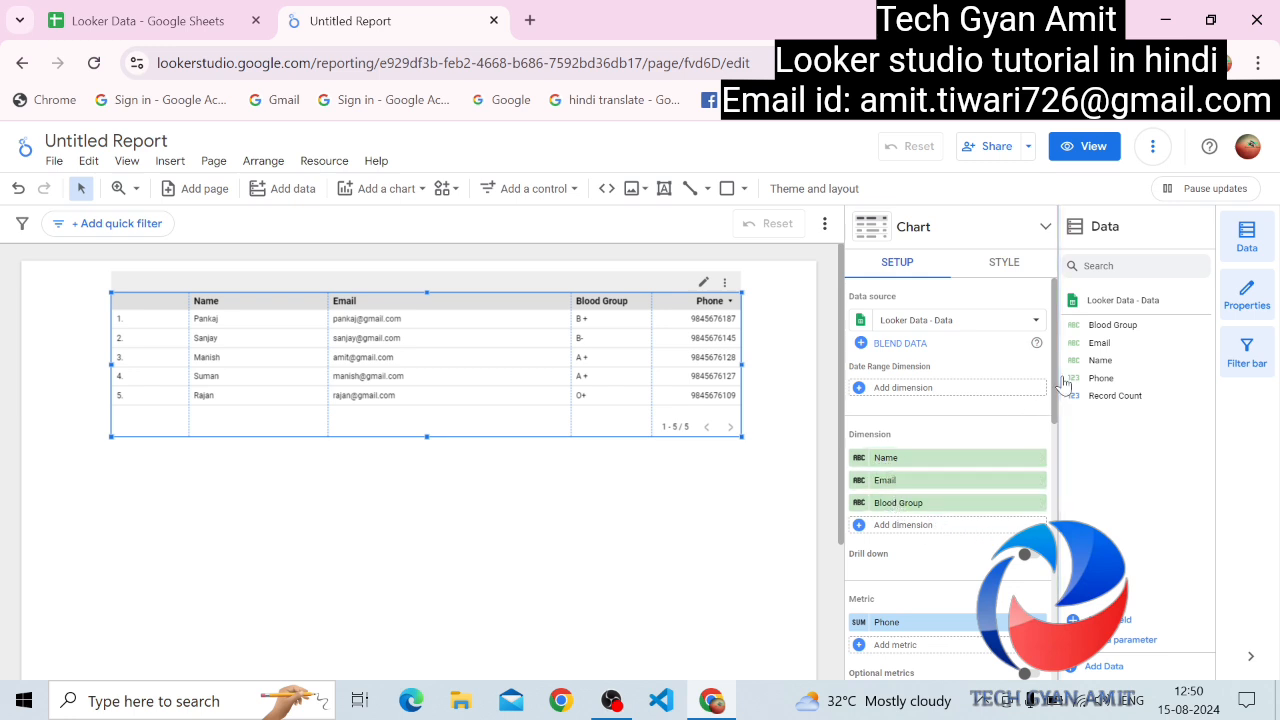
{"action": "scroll", "coordinate": [905, 470], "scroll_direction": "down", "scroll_amount": 2}
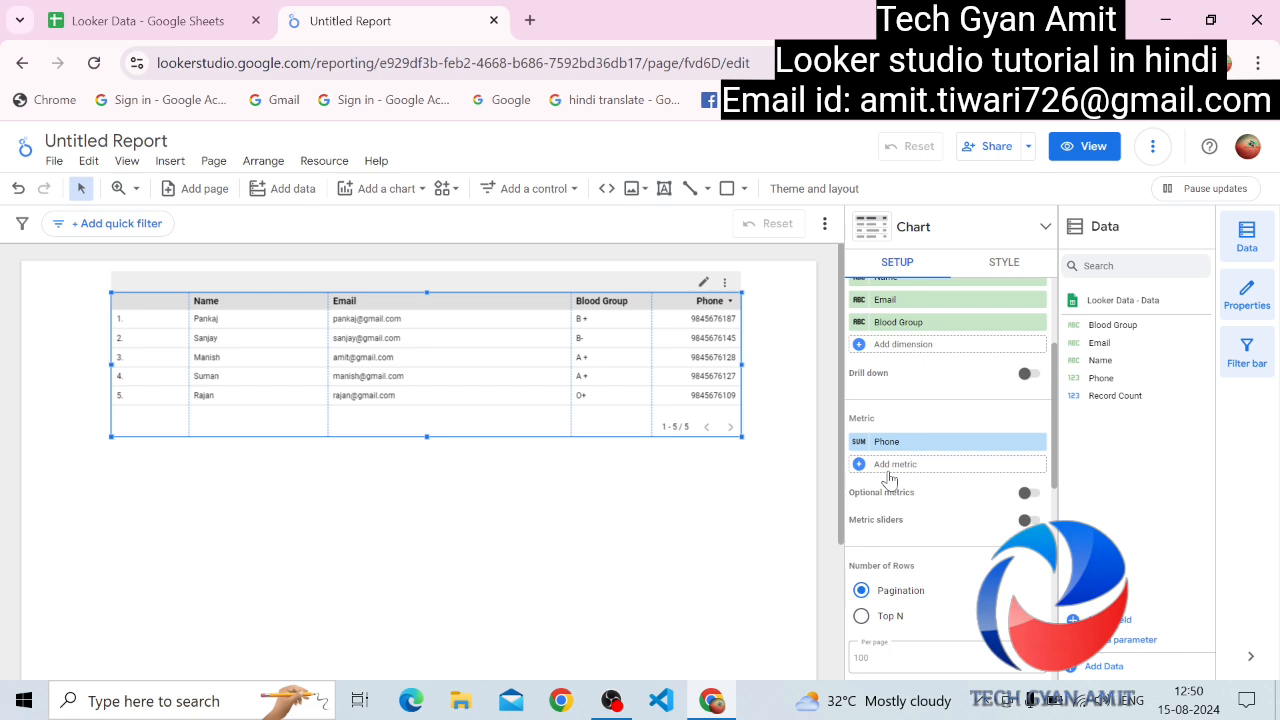
{"action": "left_click", "coordinate": [887, 470]}
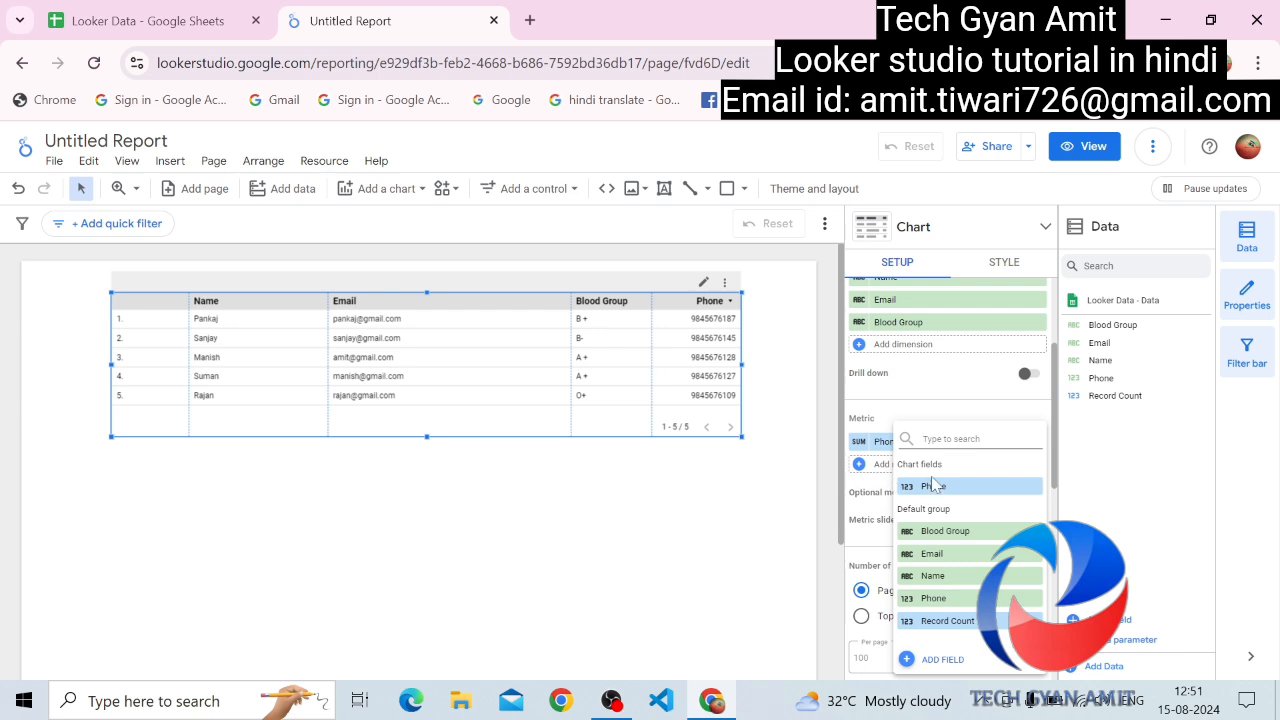
{"action": "left_click", "coordinate": [862, 549]}
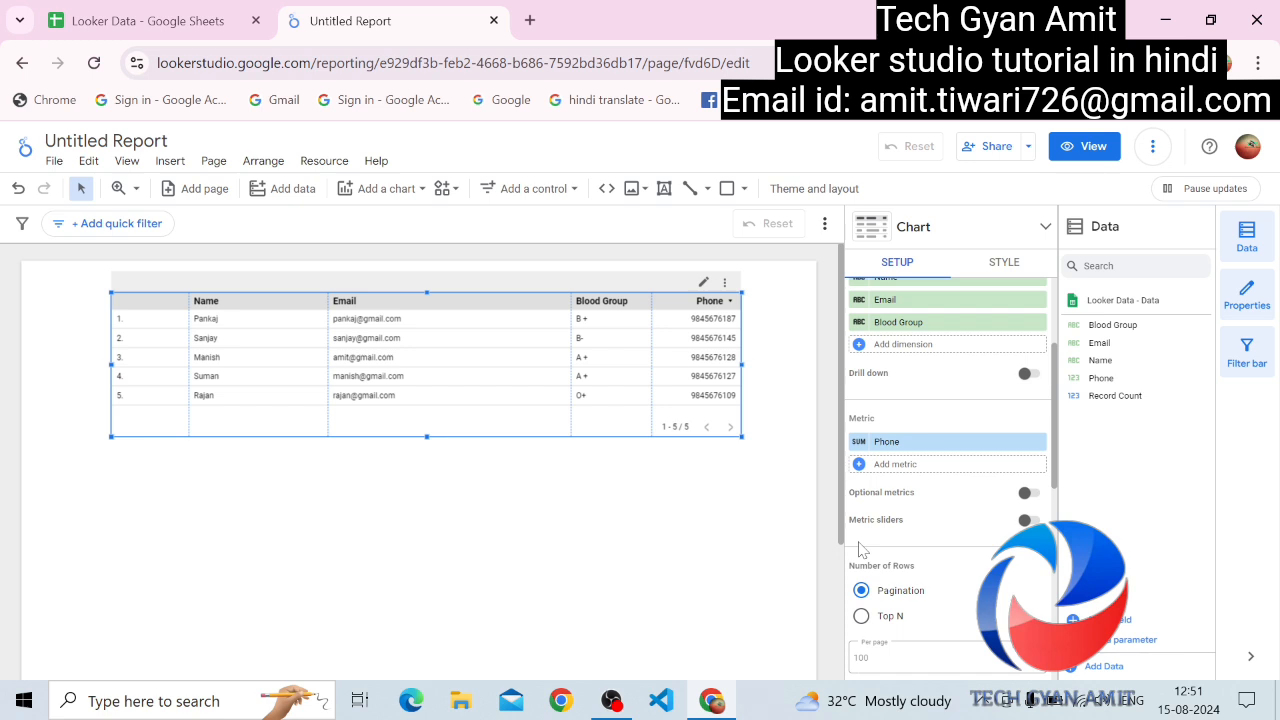
{"action": "left_click", "coordinate": [1030, 494]}
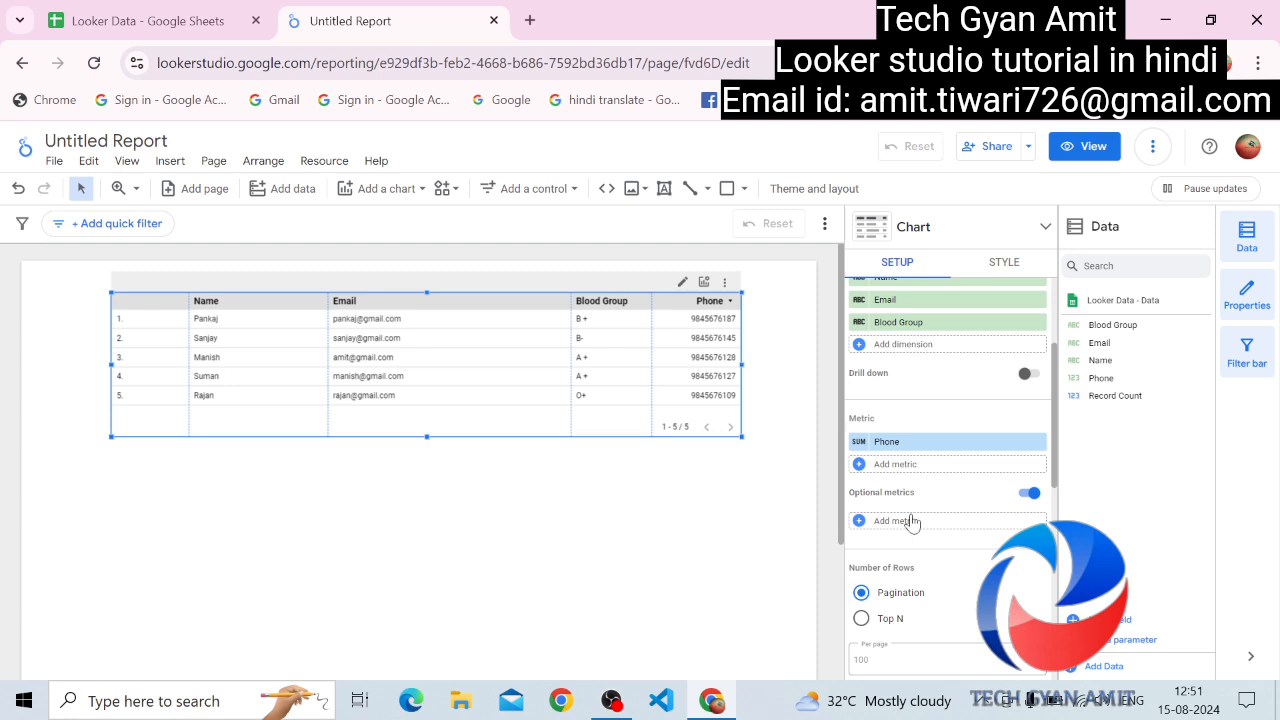
{"action": "left_click", "coordinate": [1030, 493]}
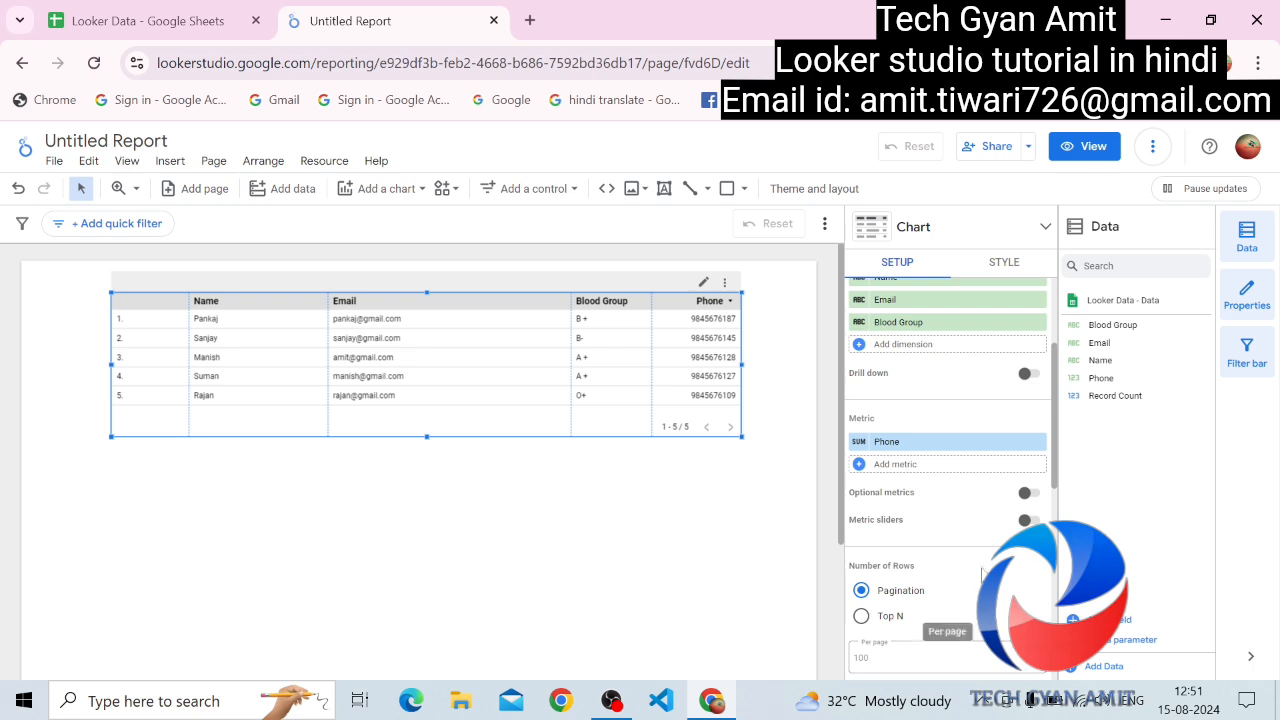
Set the table's pagination to 1 row per page
{"action": "left_click_drag", "start_coordinate": [1055, 486], "coordinate": [1053, 527]}
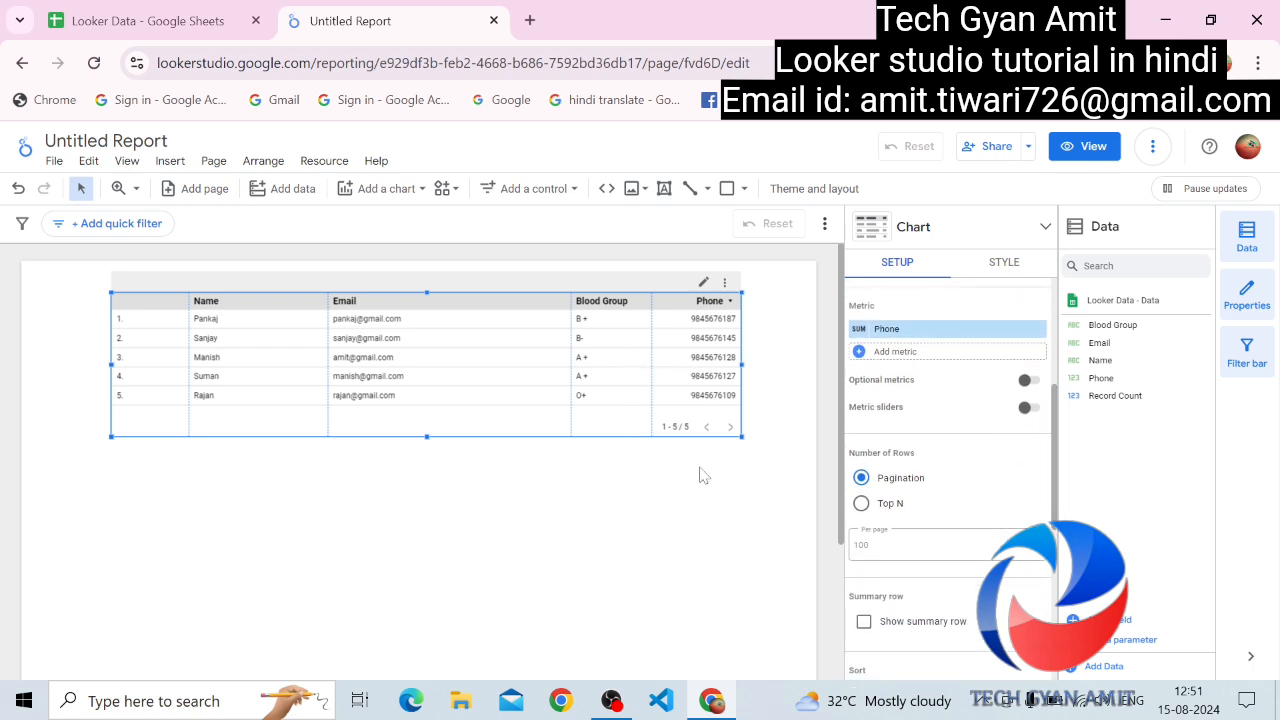
{"action": "left_click", "coordinate": [872, 548]}
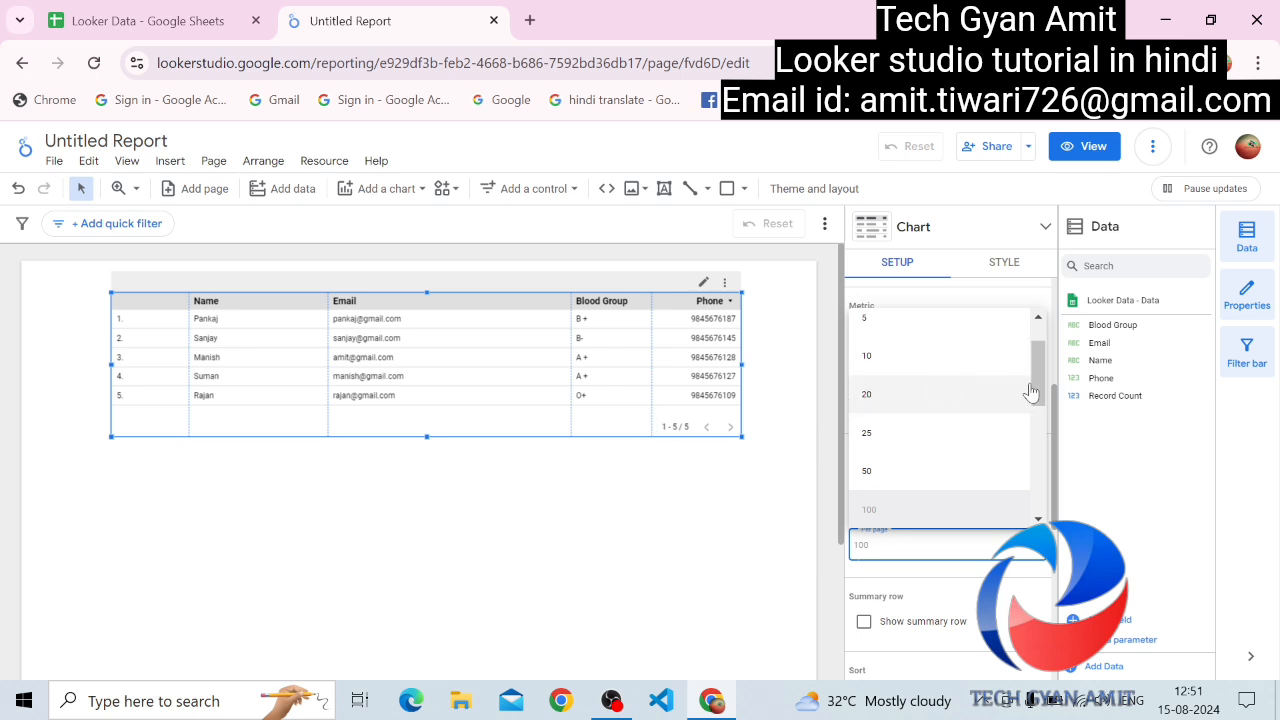
{"action": "scroll", "coordinate": [1032, 390], "scroll_direction": "up", "scroll_amount": 2}
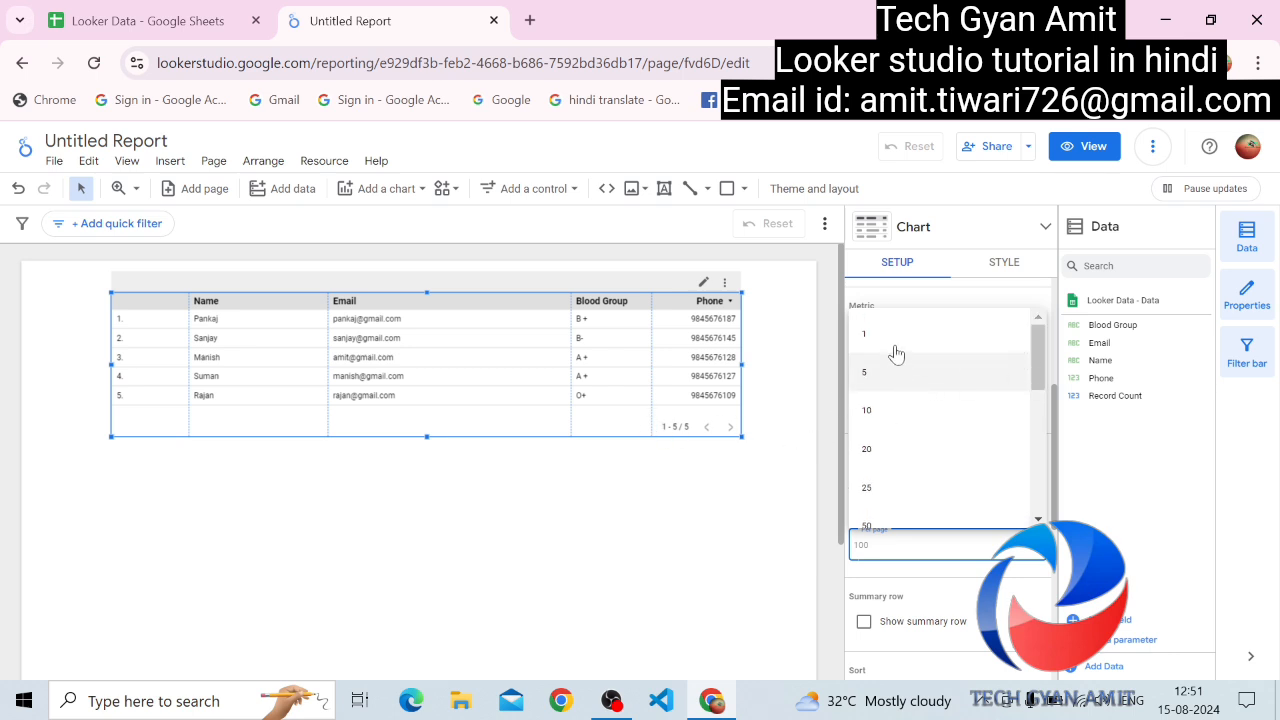
{"action": "left_click", "coordinate": [884, 335]}
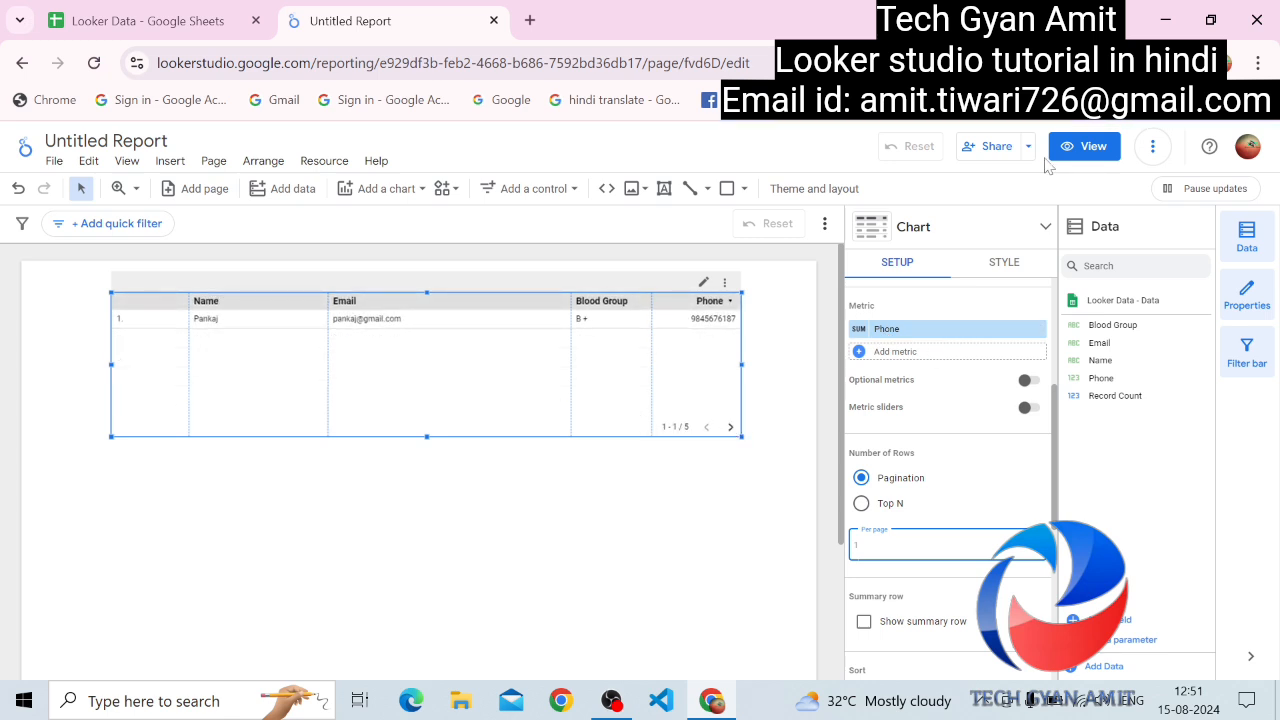
Preview the report, page forward to the table's second row, and return to editing
{"action": "left_click", "coordinate": [1087, 148]}
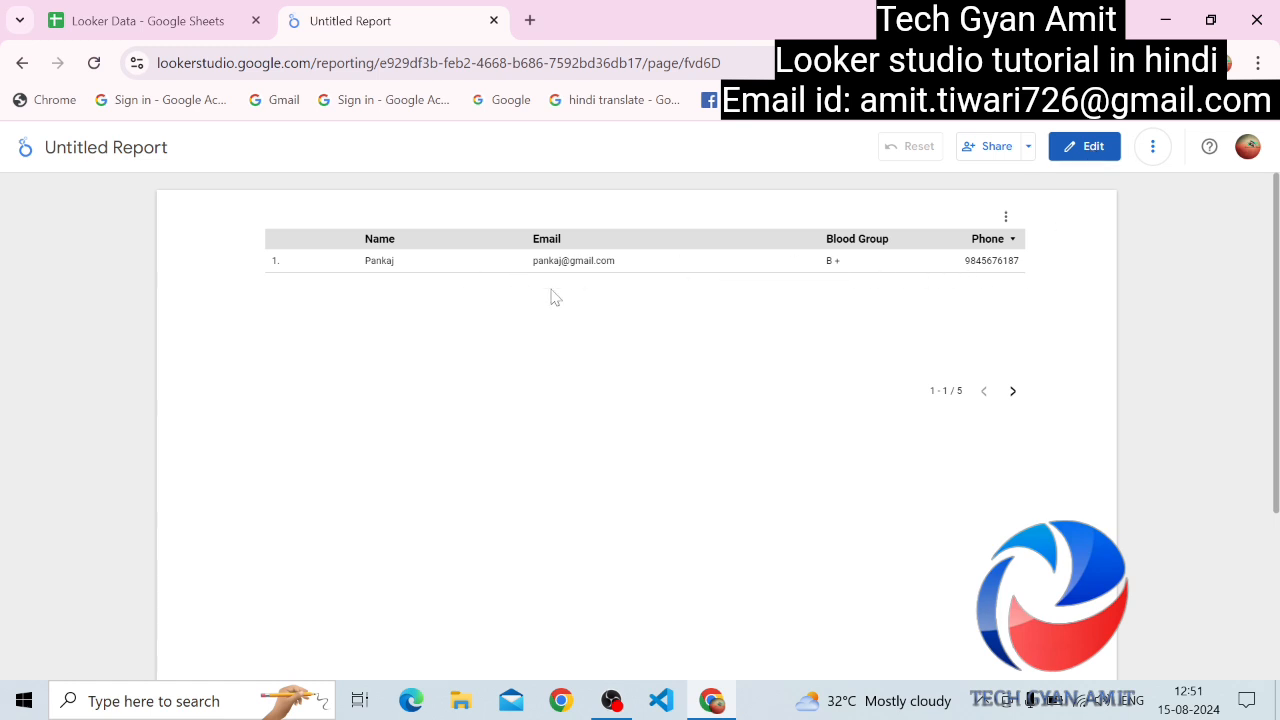
{"action": "left_click", "coordinate": [1011, 394]}
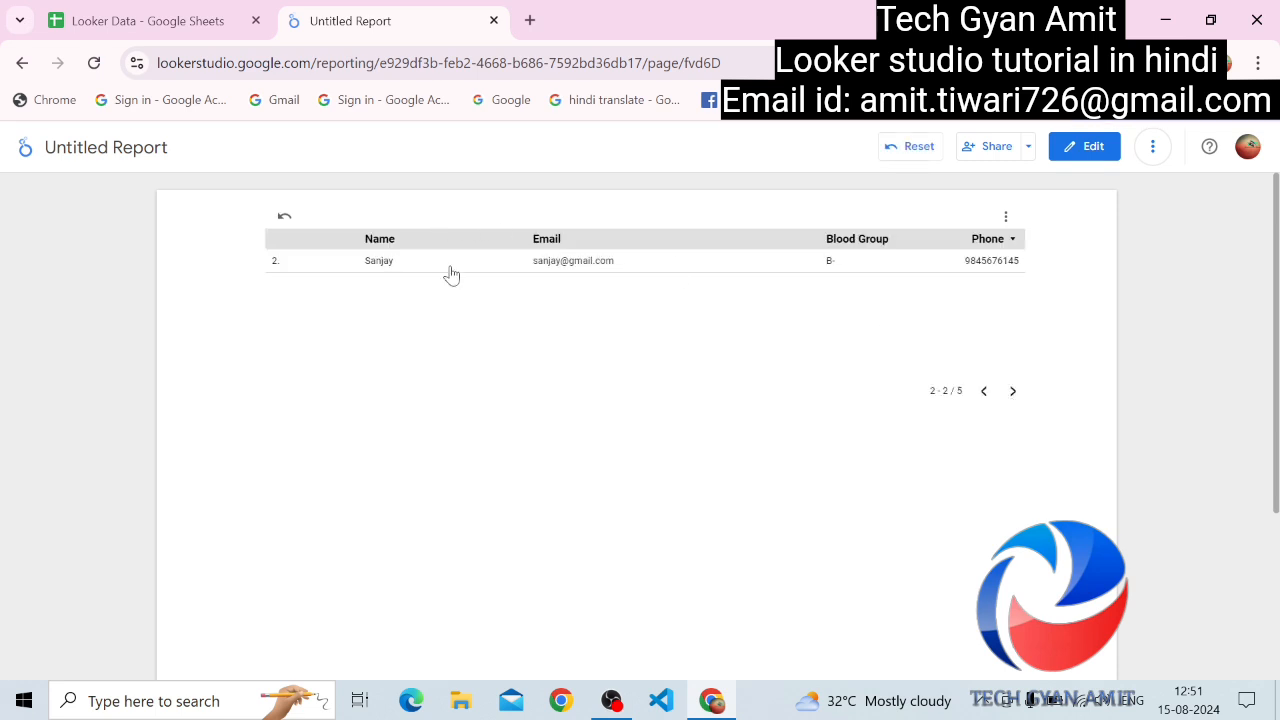
{"action": "left_click", "coordinate": [1078, 148]}
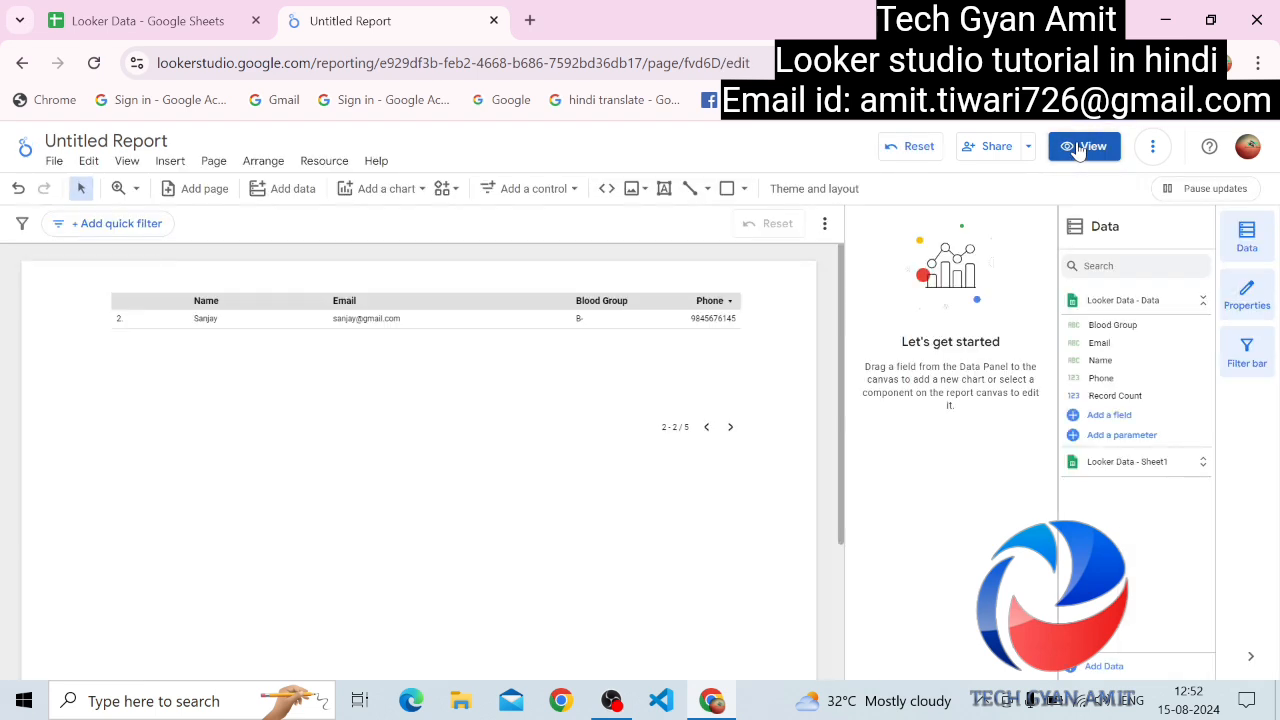
Set the table's pagination to 25 rows per page and clear the cross-filter on its second row
{"action": "left_click", "coordinate": [363, 325]}
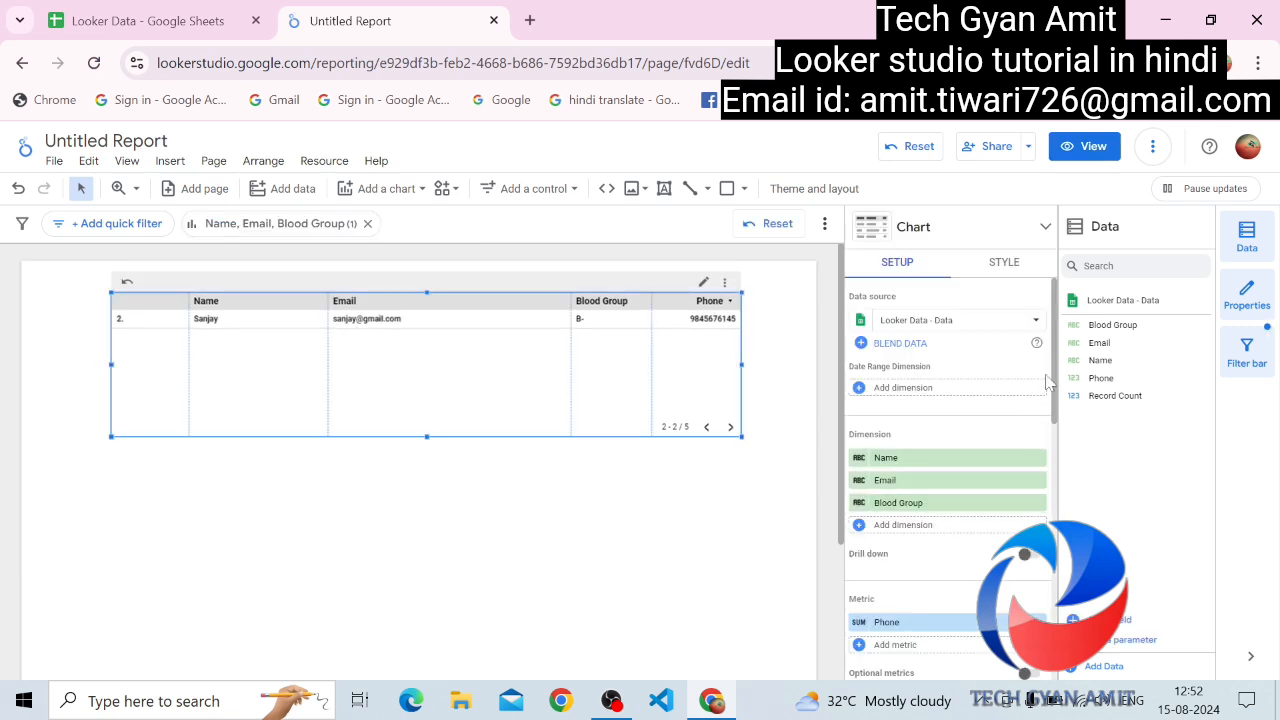
{"action": "left_click_drag", "start_coordinate": [1050, 385], "coordinate": [1035, 511]}
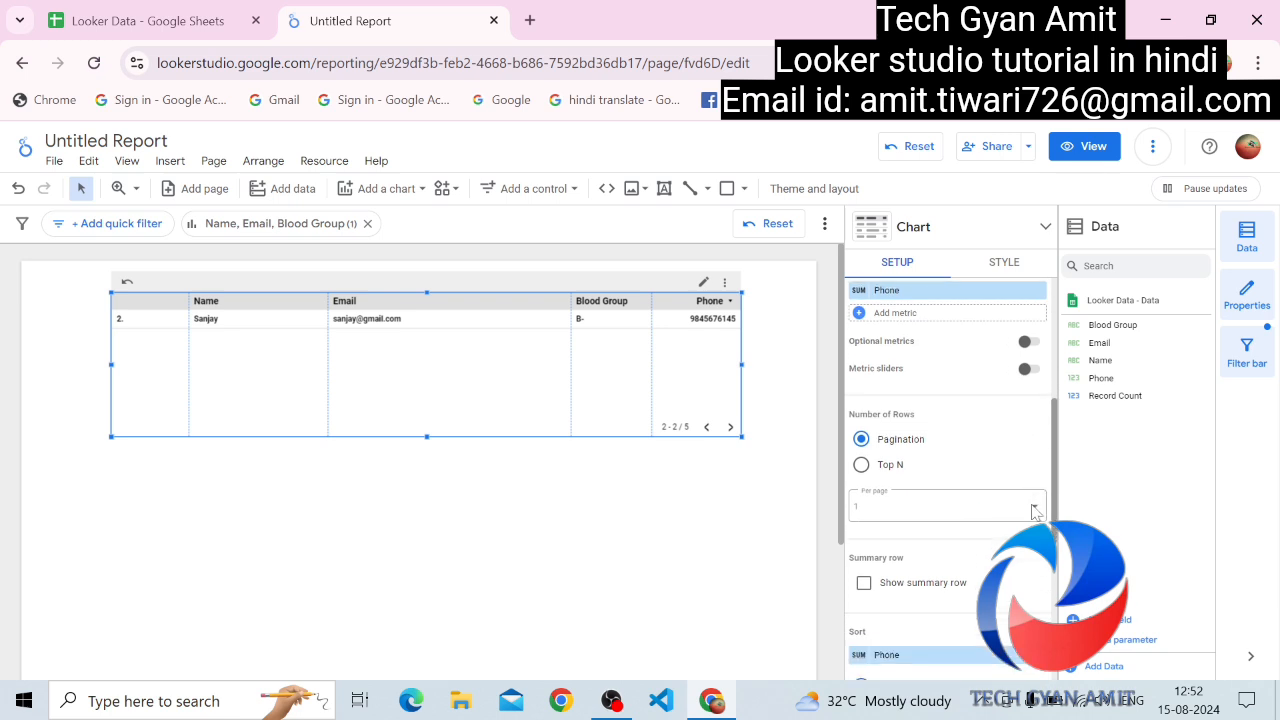
{"action": "left_click", "coordinate": [880, 516]}
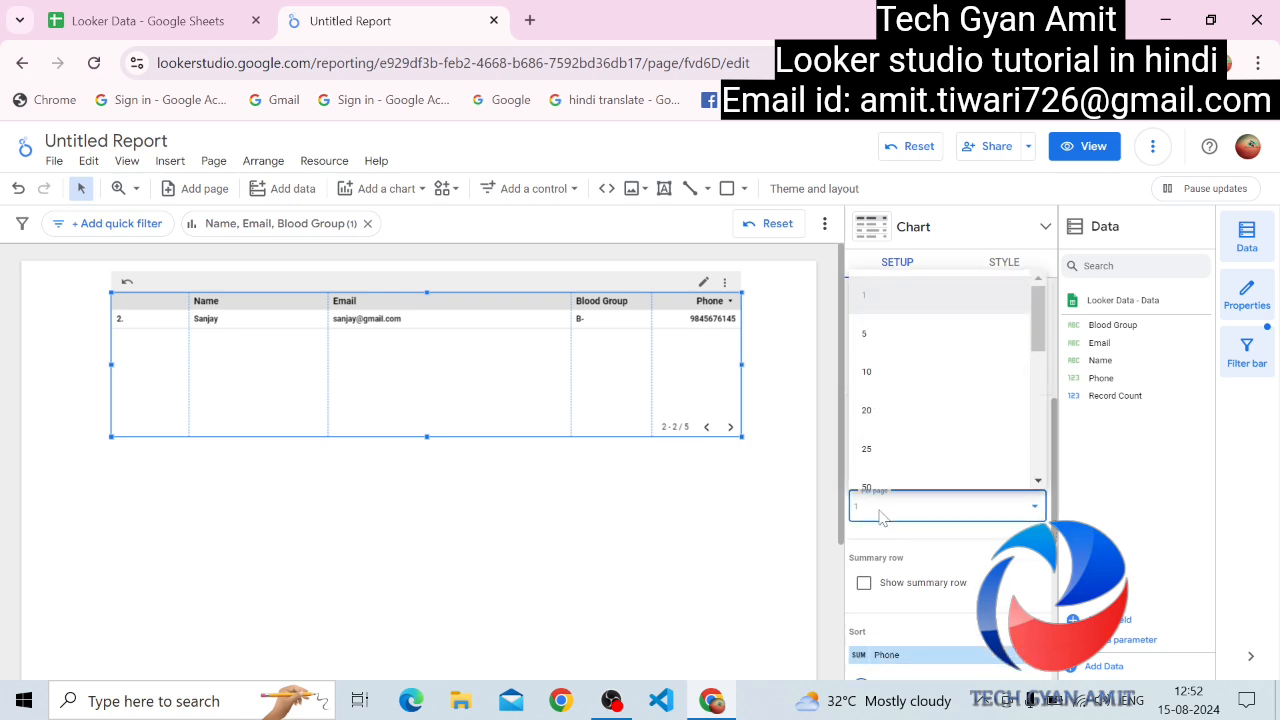
{"action": "left_click", "coordinate": [871, 450]}
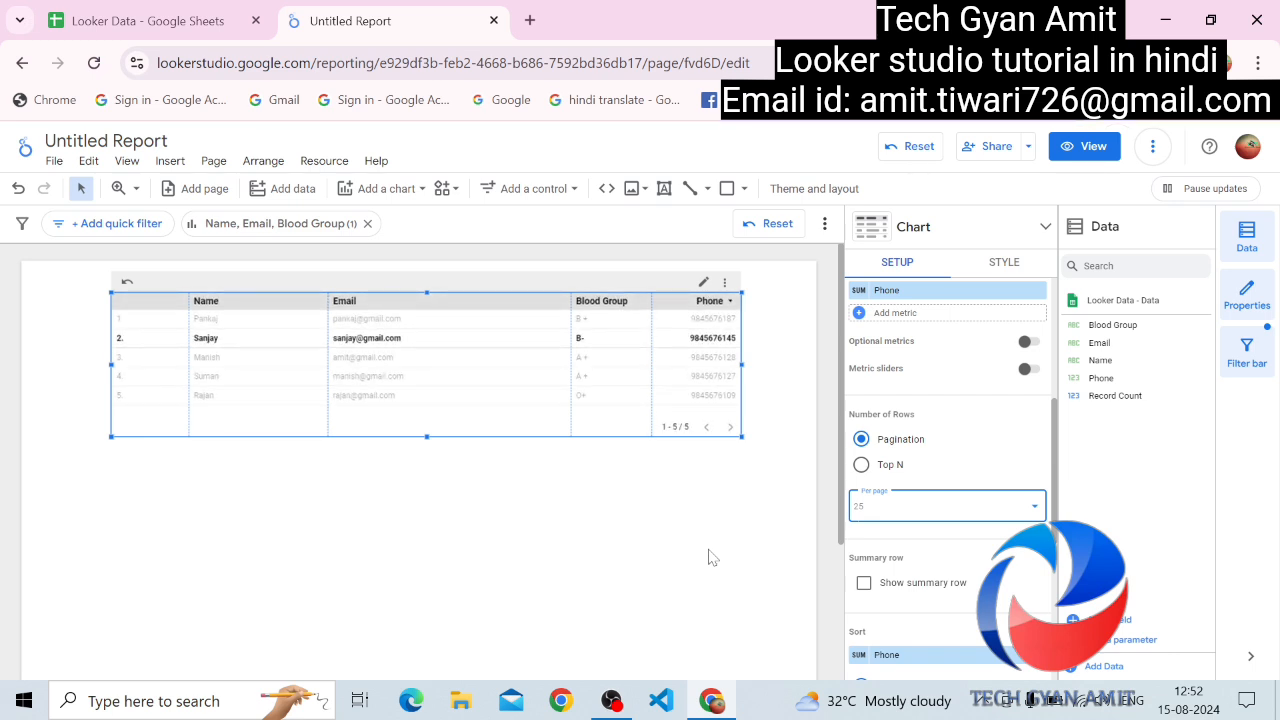
{"action": "left_click", "coordinate": [695, 346]}
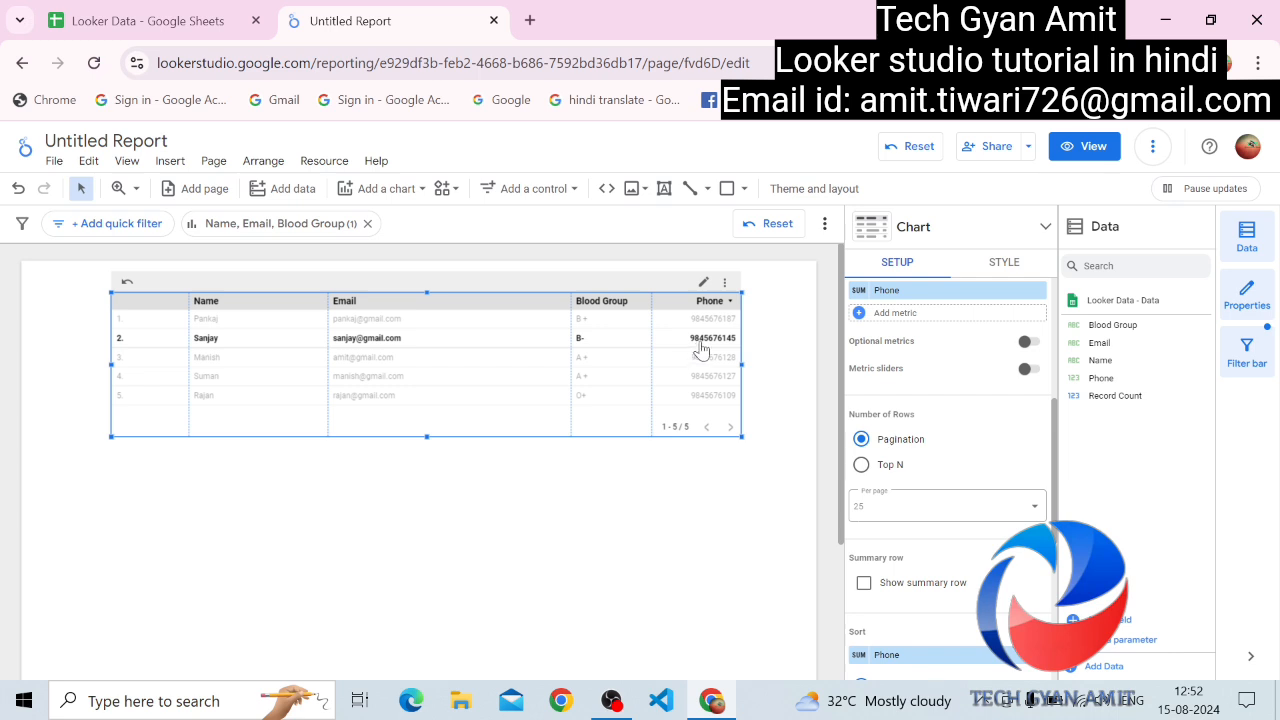
{"action": "left_click", "coordinate": [701, 347]}
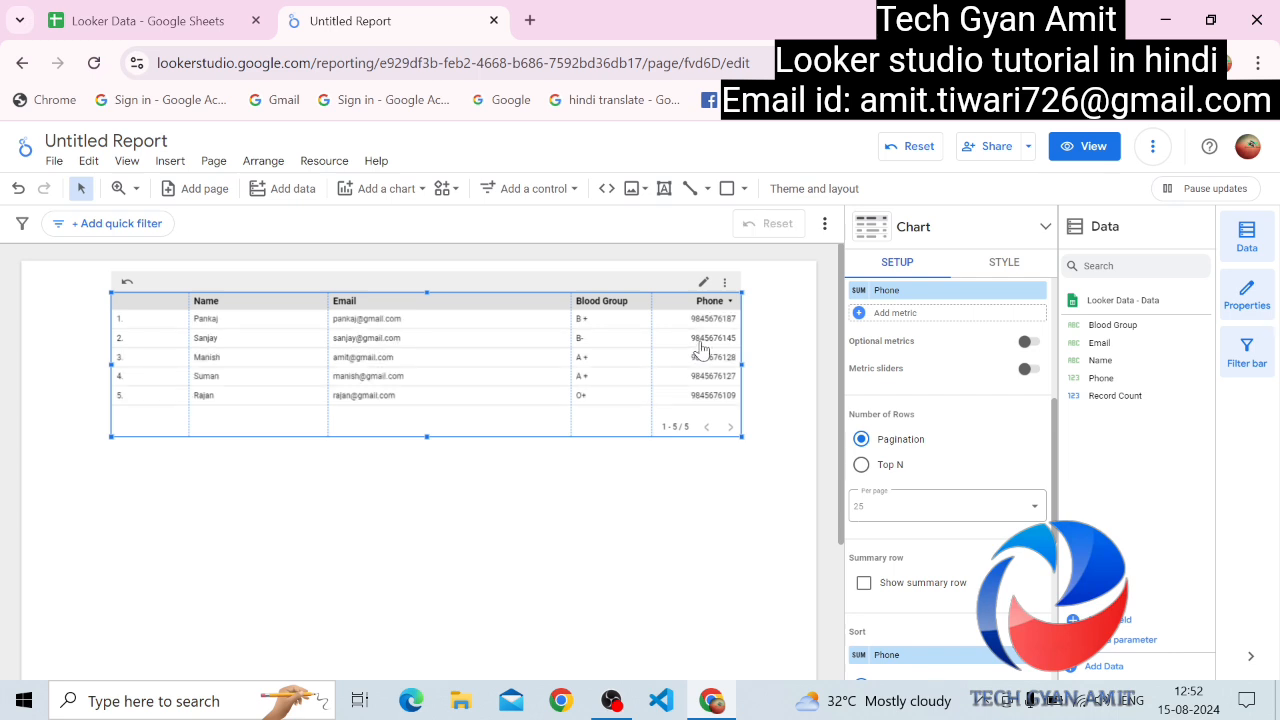